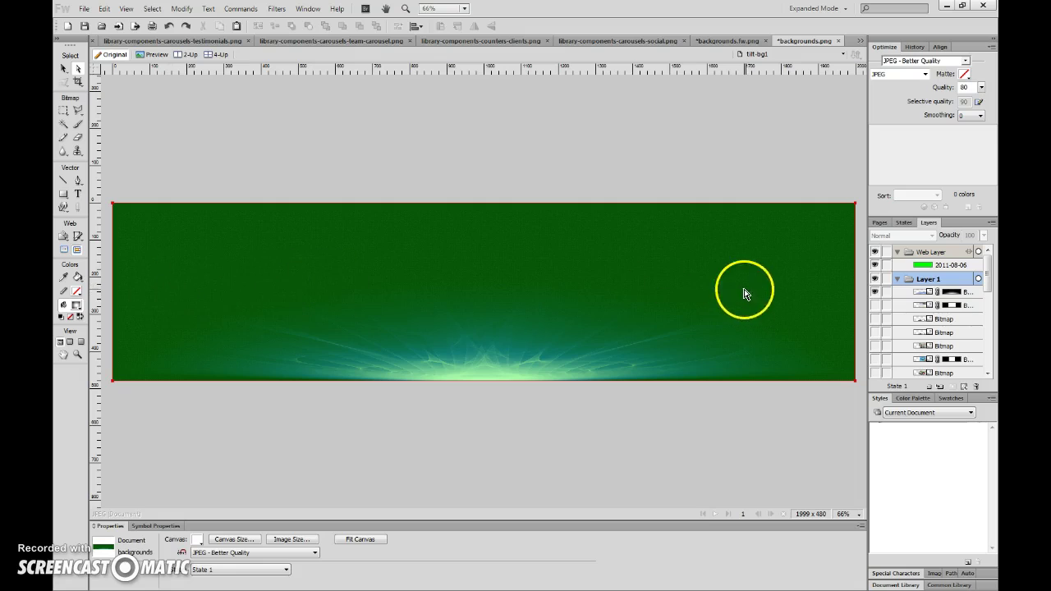
# Step: Bring Liquid-Blue-Magazine-Covers-HighRes.jpg from the header pics folder onto the banner canvas
pyautogui.click(476, 301)
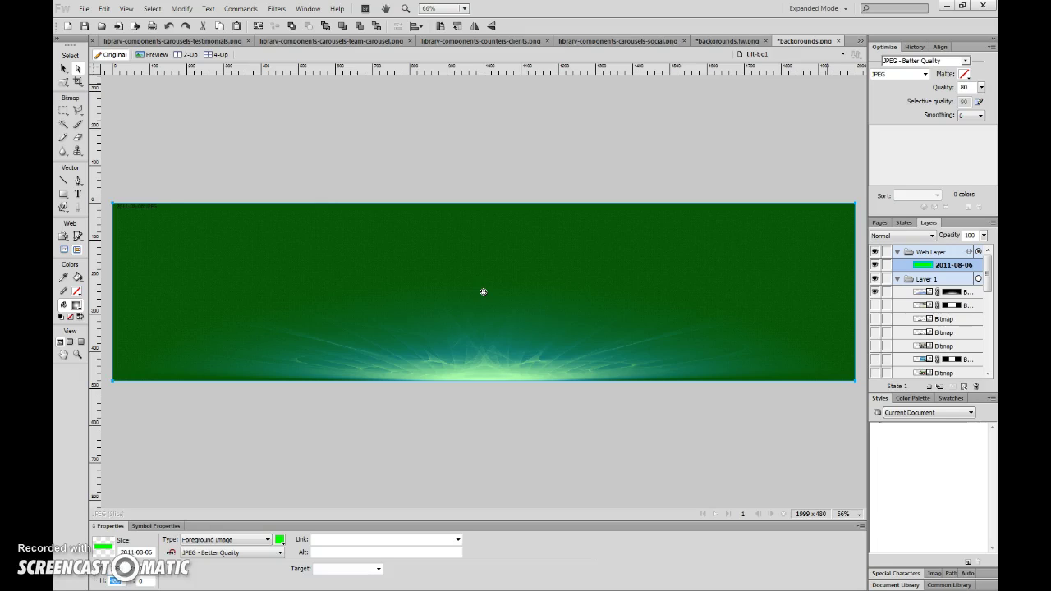
pyautogui.moveTo(998, 49); pyautogui.dragTo(614, 82)
pyautogui.click(612, 333)
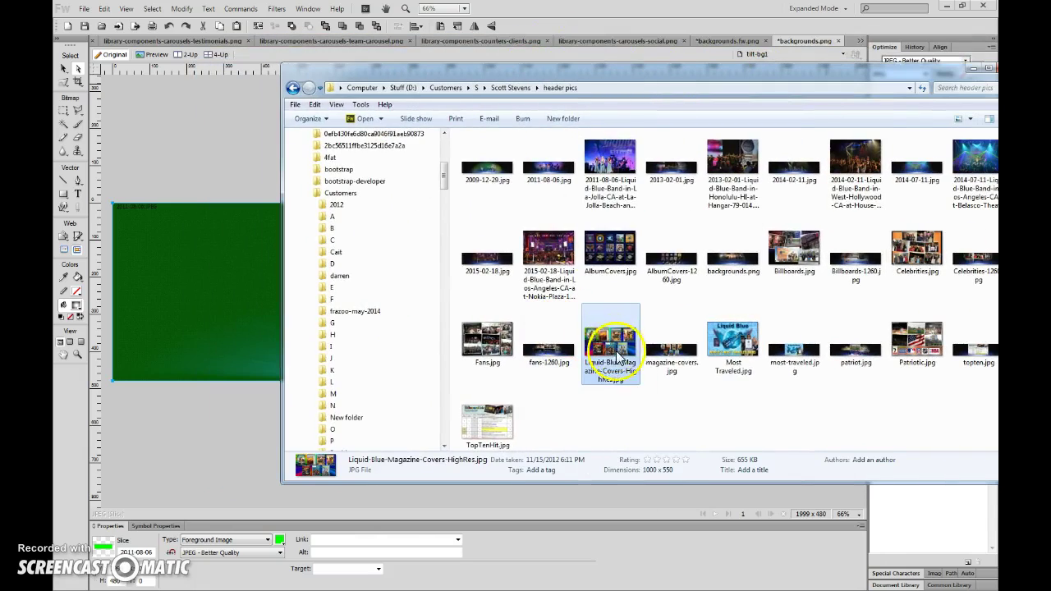
pyautogui.moveTo(582, 70); pyautogui.dragTo(630, 72)
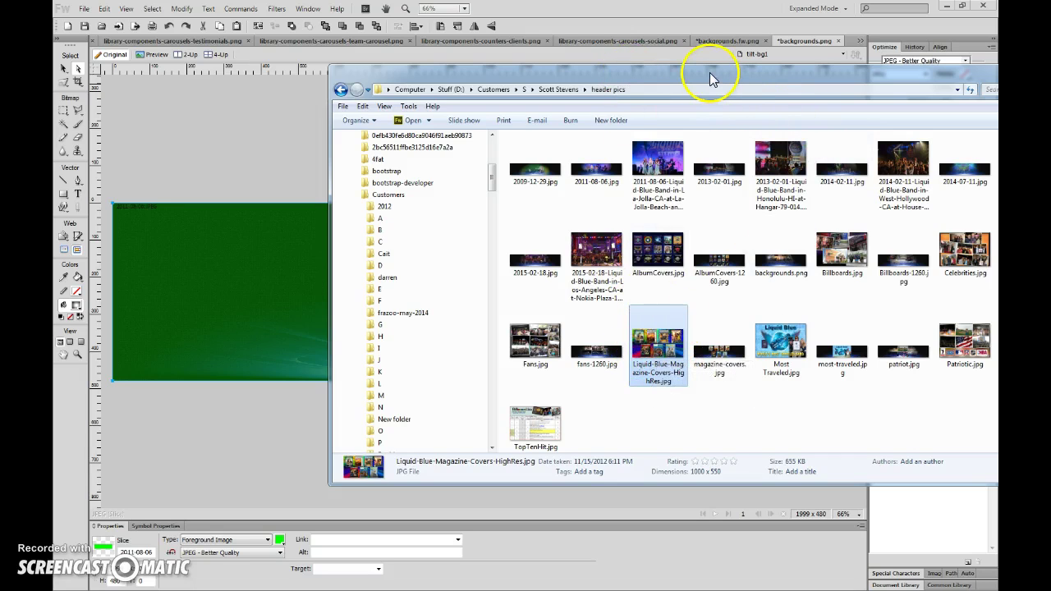
pyautogui.moveTo(709, 73); pyautogui.dragTo(1050, 79)
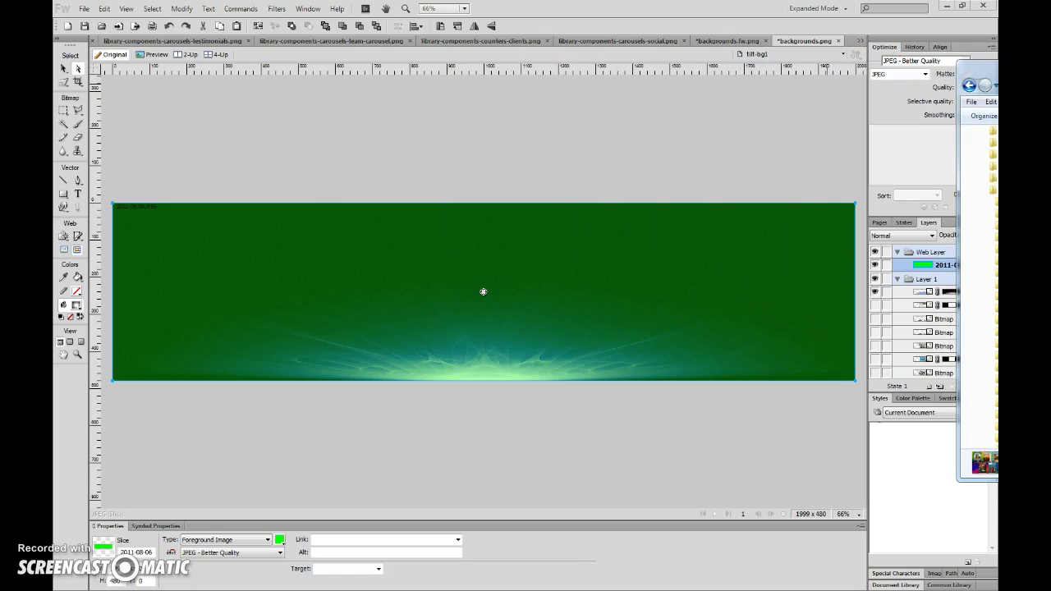
pyautogui.moveTo(483, 292); pyautogui.dragTo(395, 160)
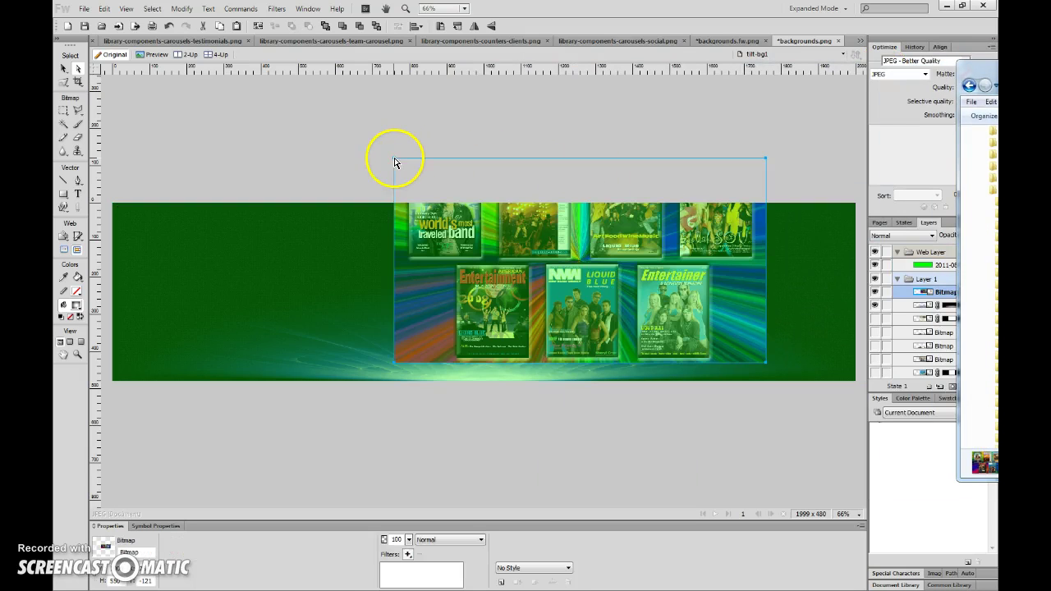
# Step: Position the magazine covers picture near the banner's middle and scale it down proportionally to the banner's full height
pyautogui.moveTo(523, 185); pyautogui.dragTo(477, 206)
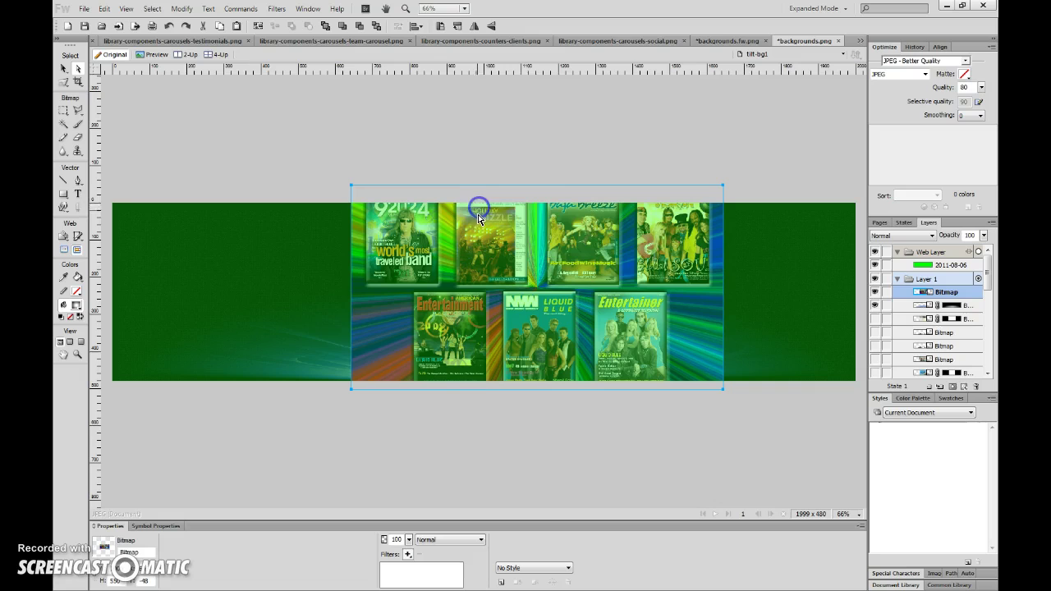
pyautogui.moveTo(668, 231); pyautogui.dragTo(657, 256)
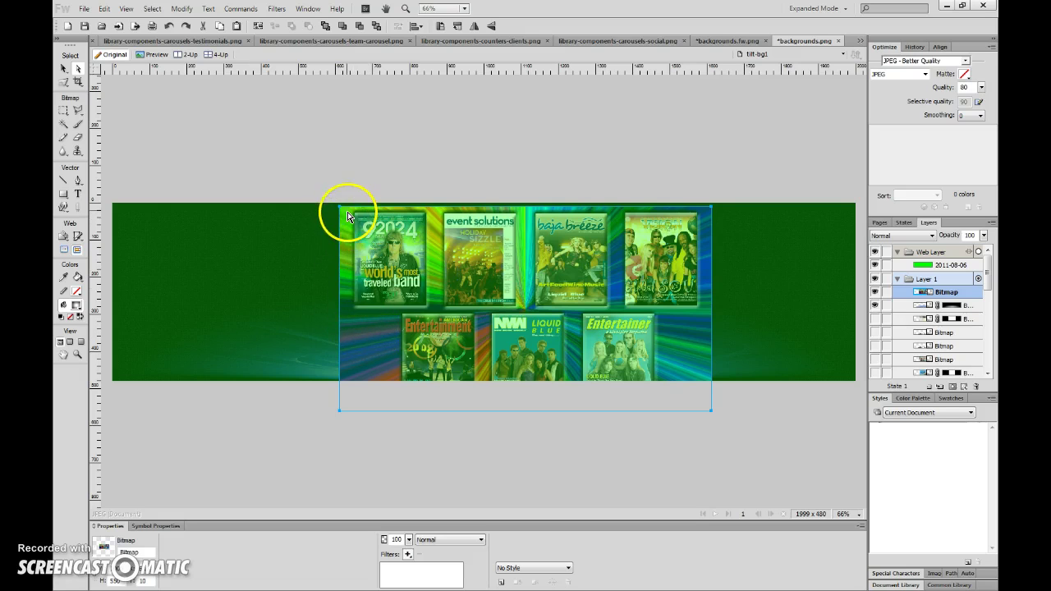
pyautogui.moveTo(378, 252); pyautogui.dragTo(372, 249)
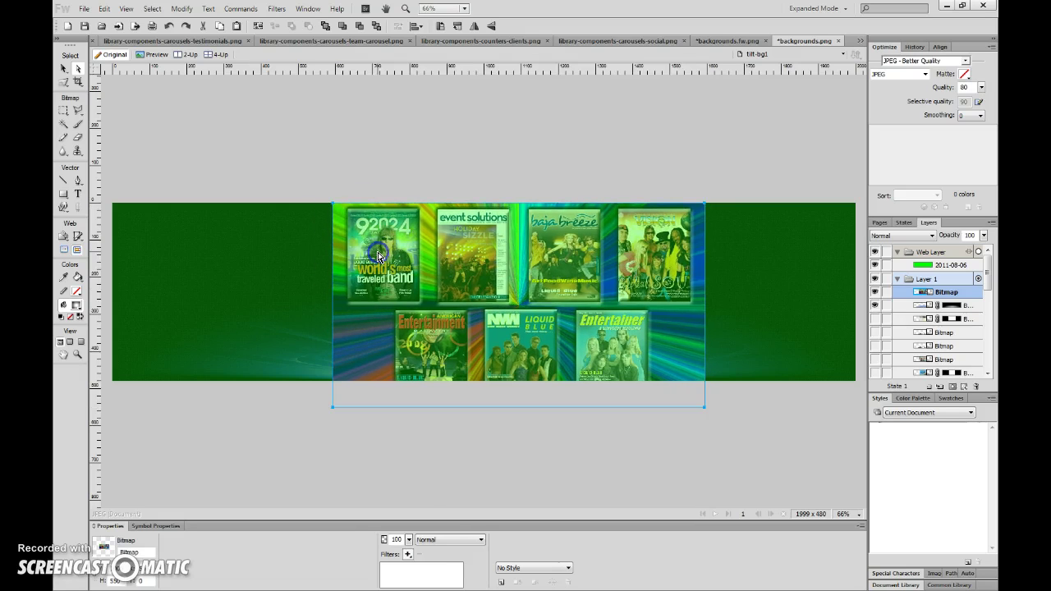
pyautogui.moveTo(401, 376); pyautogui.dragTo(402, 362)
pyautogui.moveTo(383, 254); pyautogui.dragTo(382, 241)
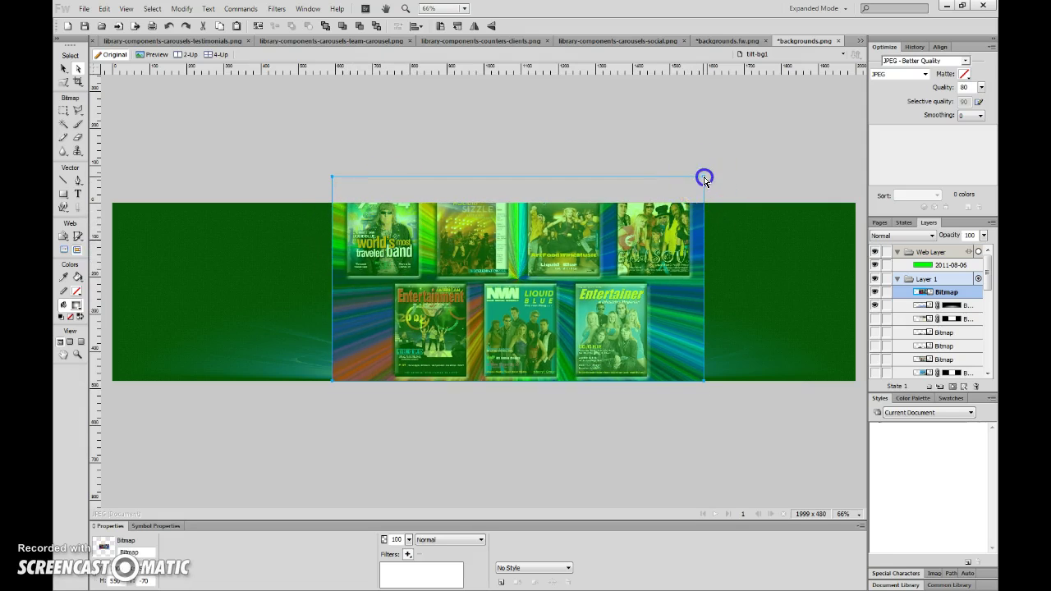
pyautogui.moveTo(704, 177); pyautogui.dragTo(668, 238)
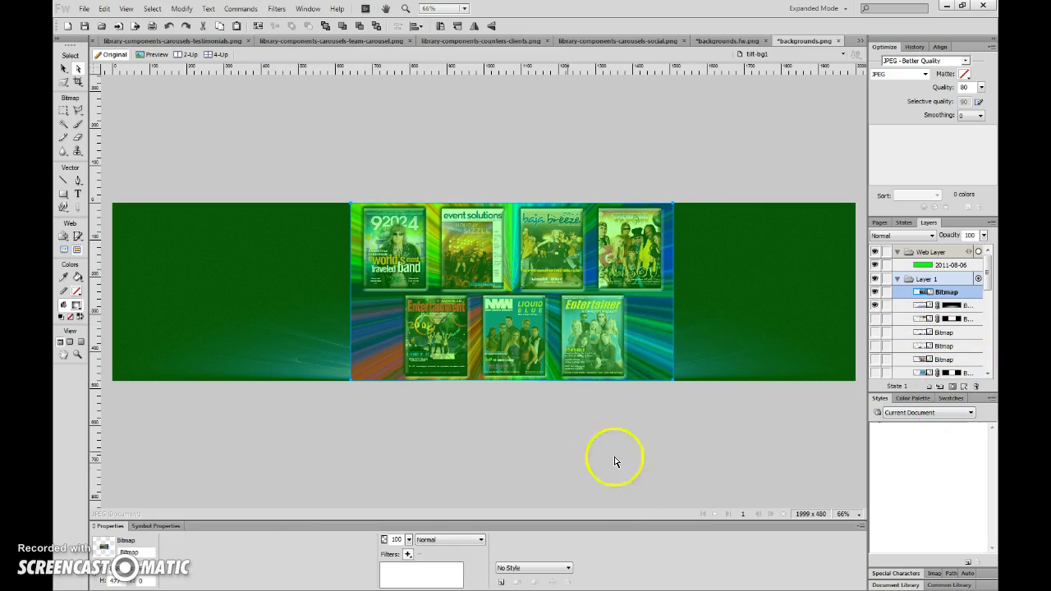
# Step: Paste the prepared full-width magazine covers bitmap over the banner and toggle its visibility to compare it with the scaled picture
pyautogui.click(360, 472)
pyautogui.hotkey('ctrl', 'v')
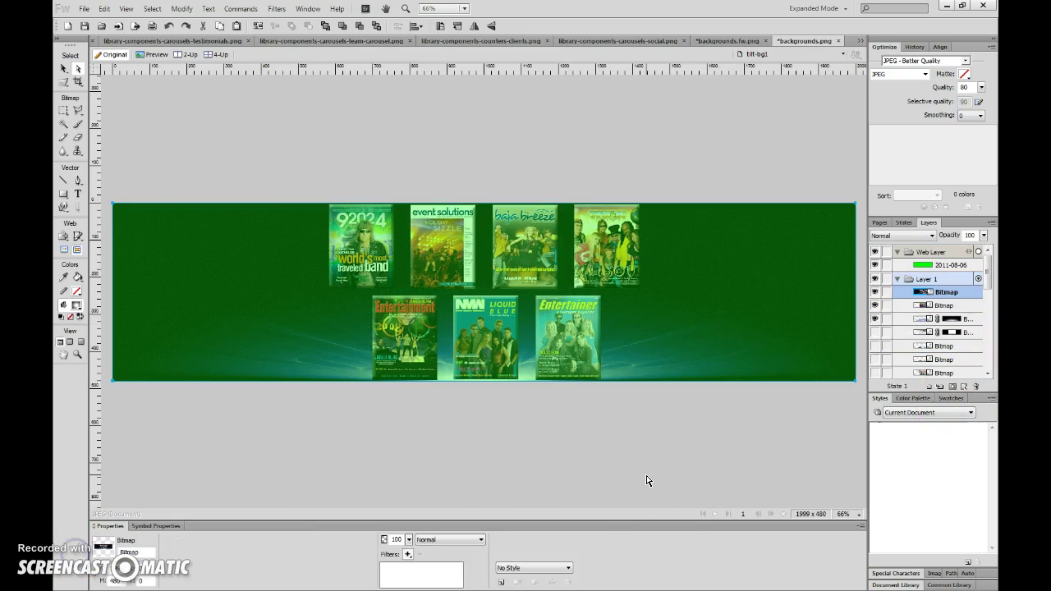
pyautogui.click(584, 369)
pyautogui.click(876, 297)
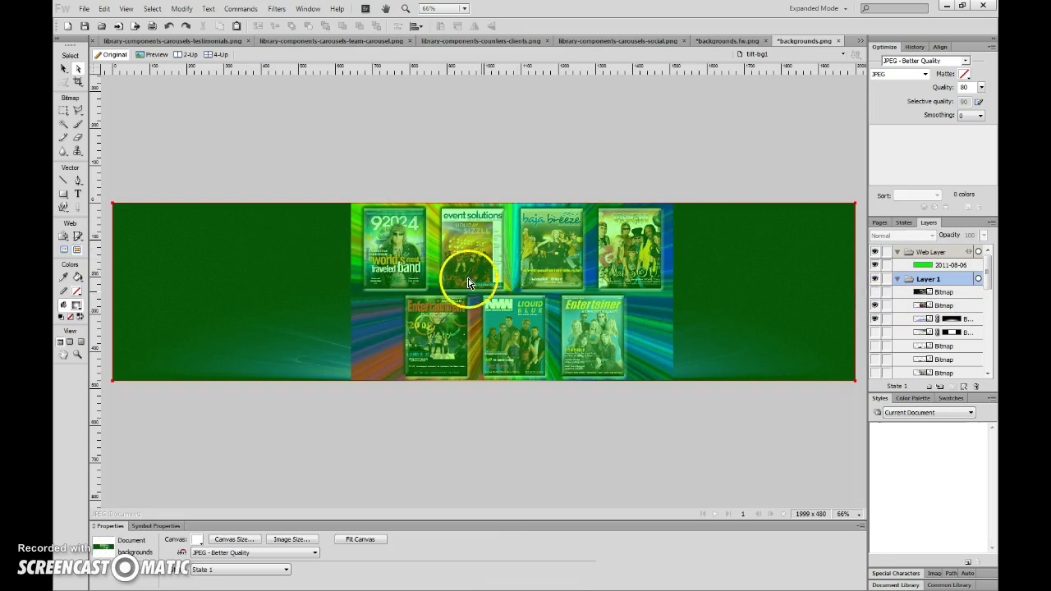
pyautogui.click(876, 292)
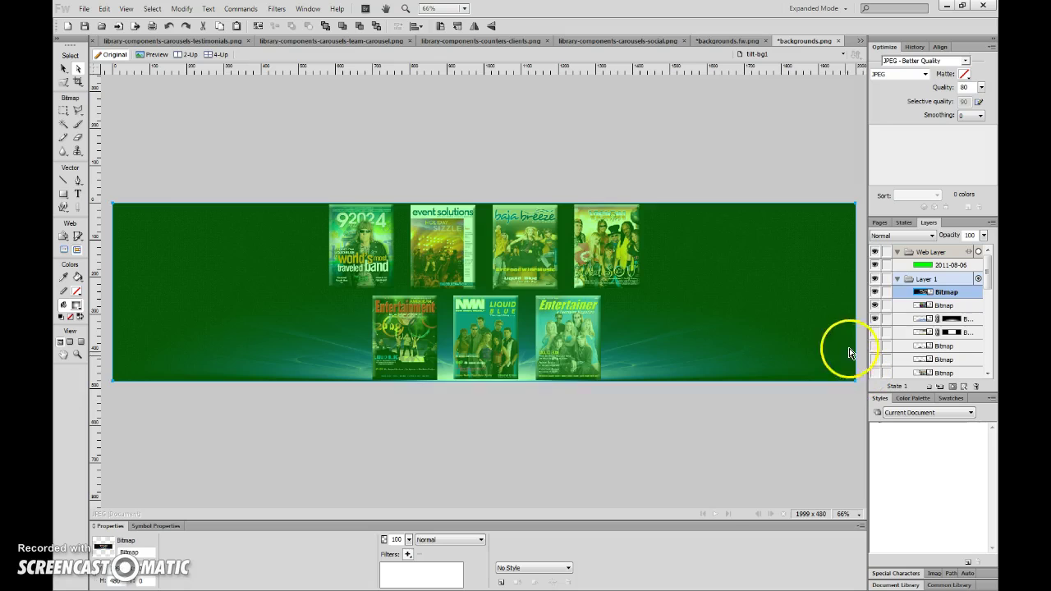
pyautogui.click(874, 291)
# Step: Hide the scaled magazine covers picture and show the full-width covers bitmap over the blue glow
pyautogui.click(946, 305)
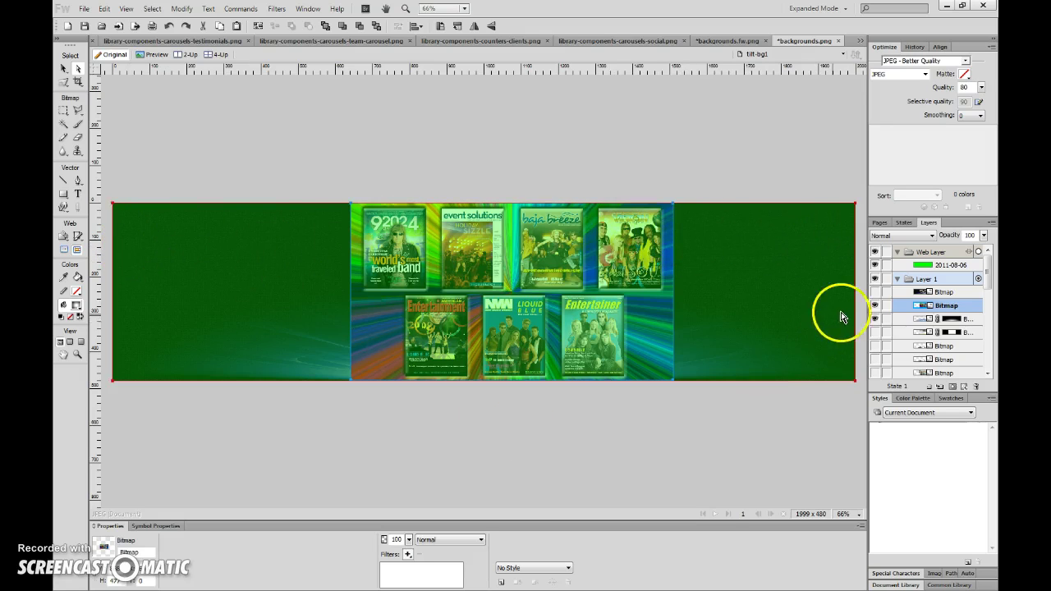
pyautogui.click(875, 305)
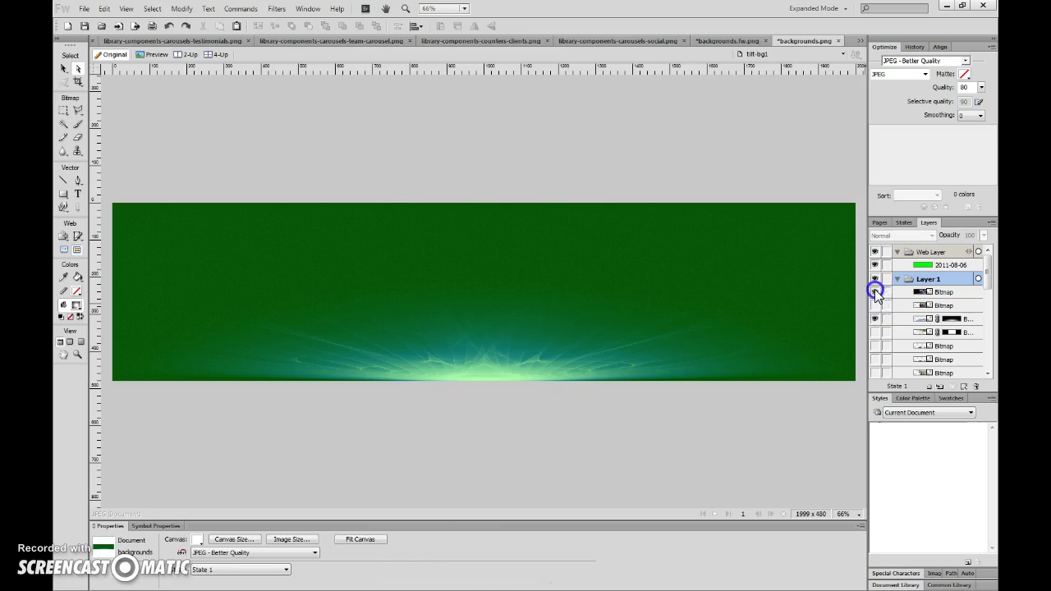
pyautogui.click(876, 293)
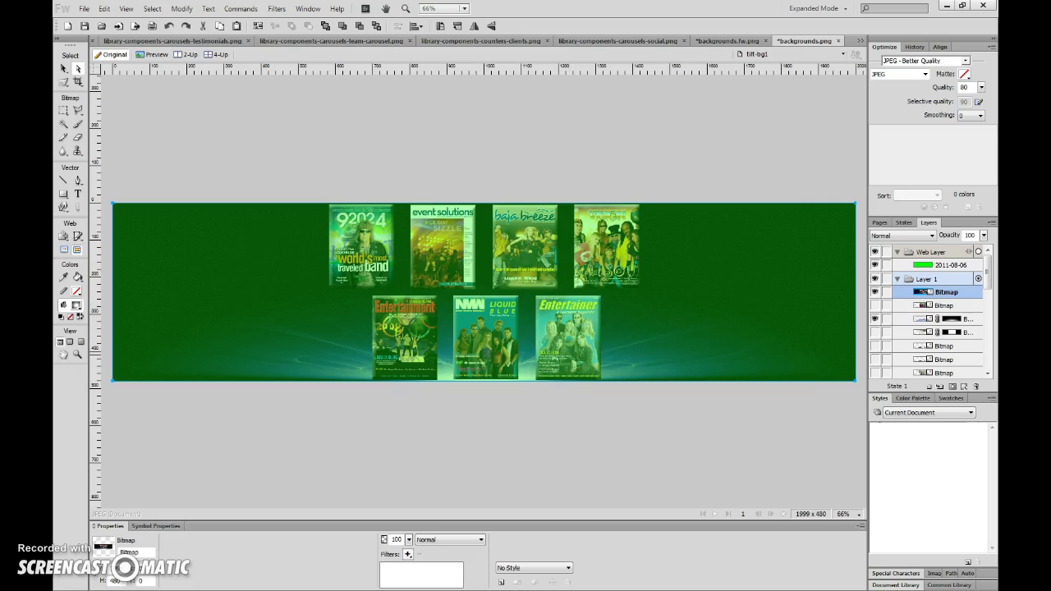
# Step: Try to place the celebrity photo collage over the banner's middle and enlarge it proportionally from its upper-left corner
pyautogui.hotkey('ctrl', 'v')
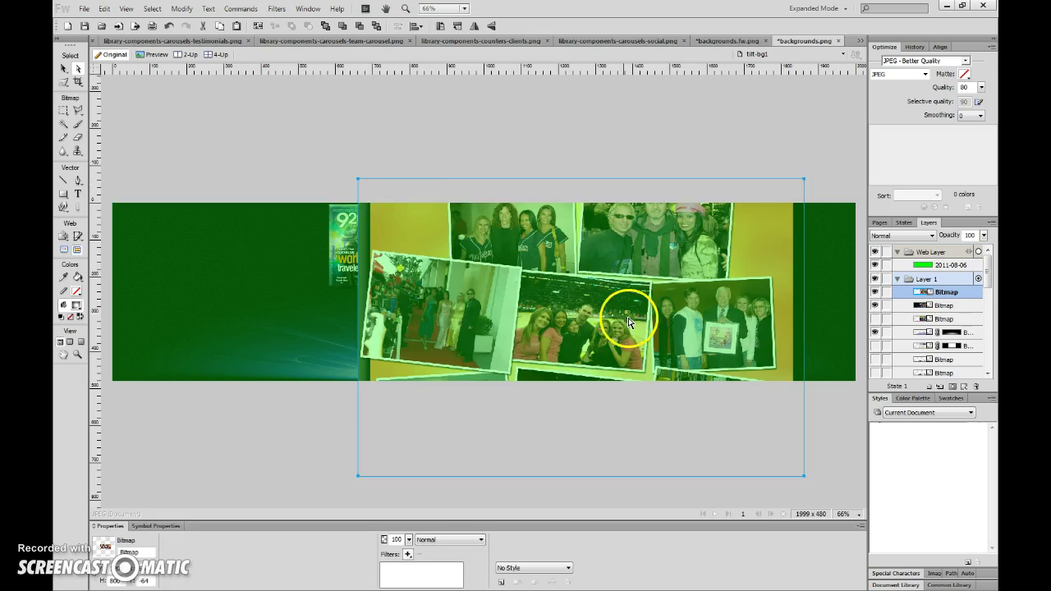
pyautogui.moveTo(606, 320); pyautogui.dragTo(695, 379)
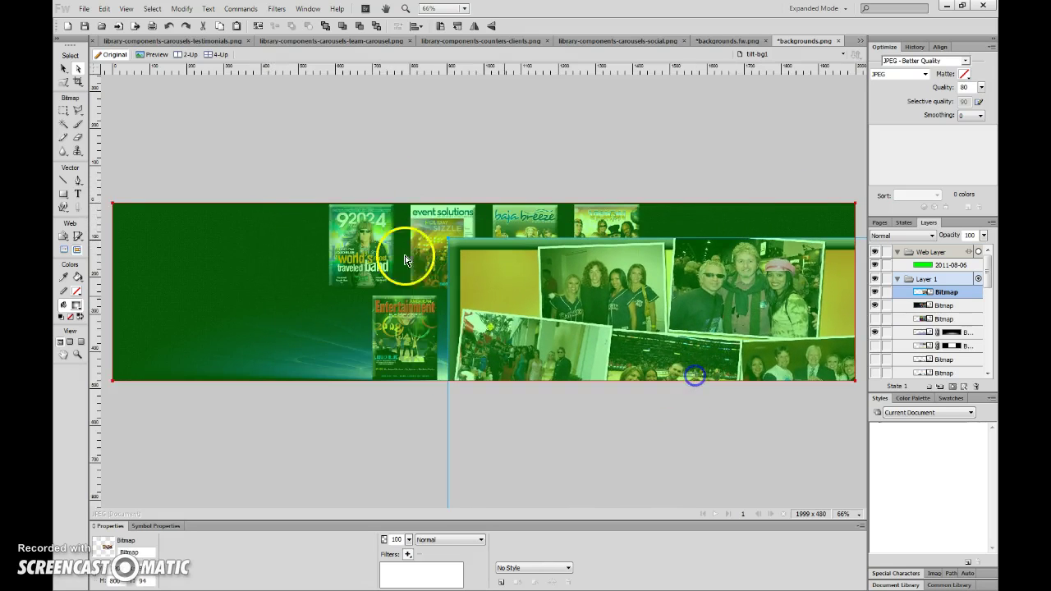
pyautogui.moveTo(668, 312); pyautogui.dragTo(526, 236)
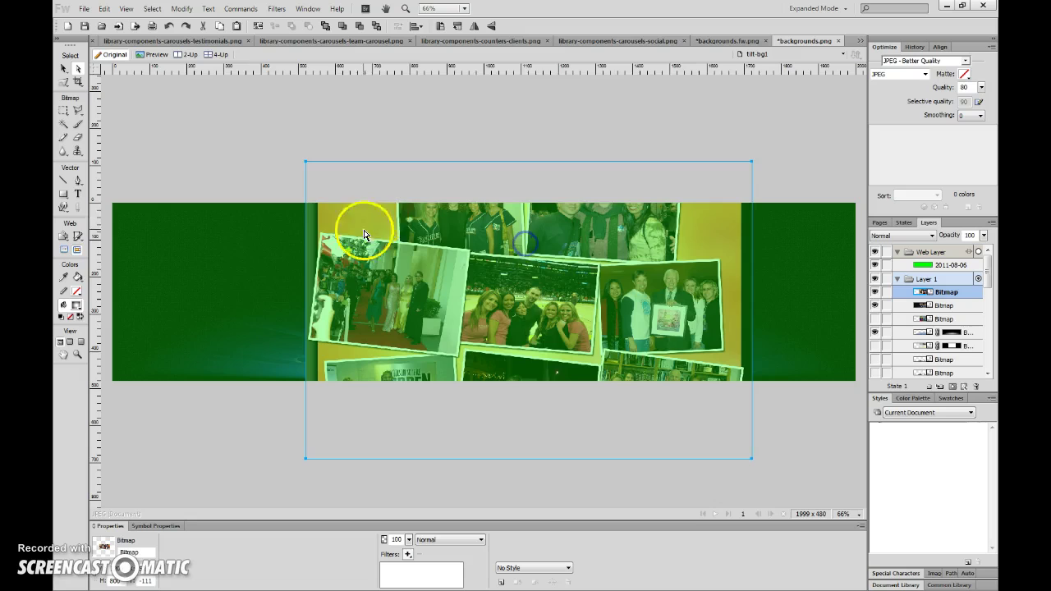
pyautogui.moveTo(533, 320); pyautogui.dragTo(518, 296)
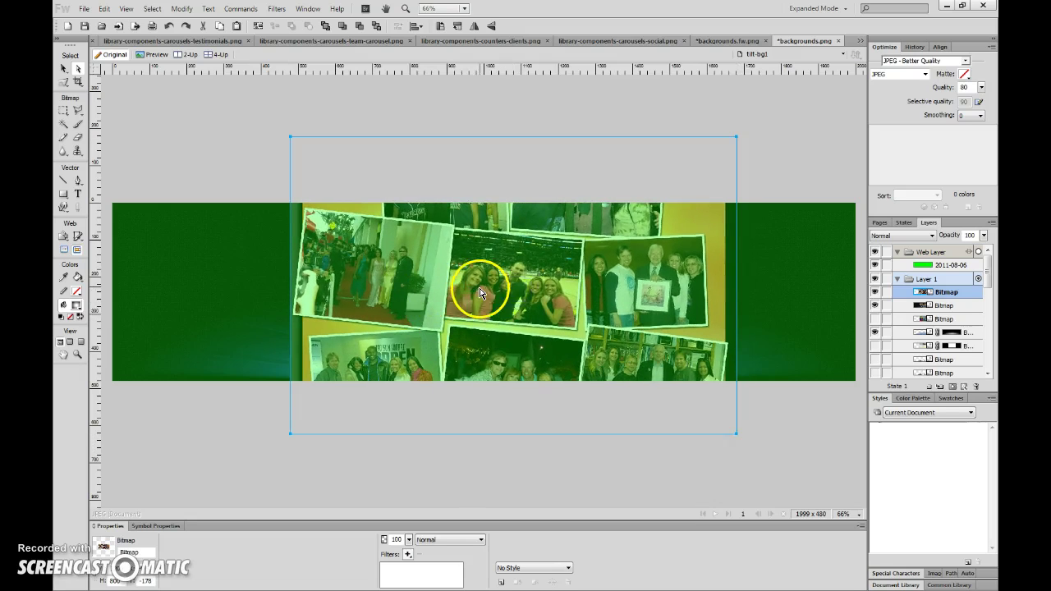
pyautogui.moveTo(292, 142); pyautogui.dragTo(263, 161)
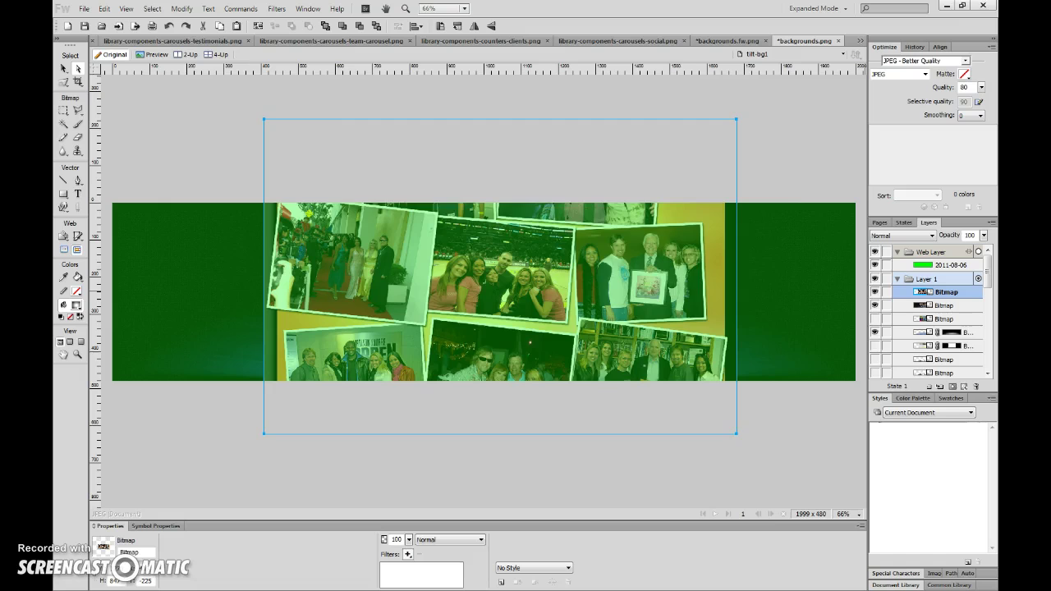
# Step: Paste a fresh copy of the celebrity photo collage and delete the enlarged one
pyautogui.click(370, 187)
pyautogui.moveTo(523, 307); pyautogui.dragTo(575, 273)
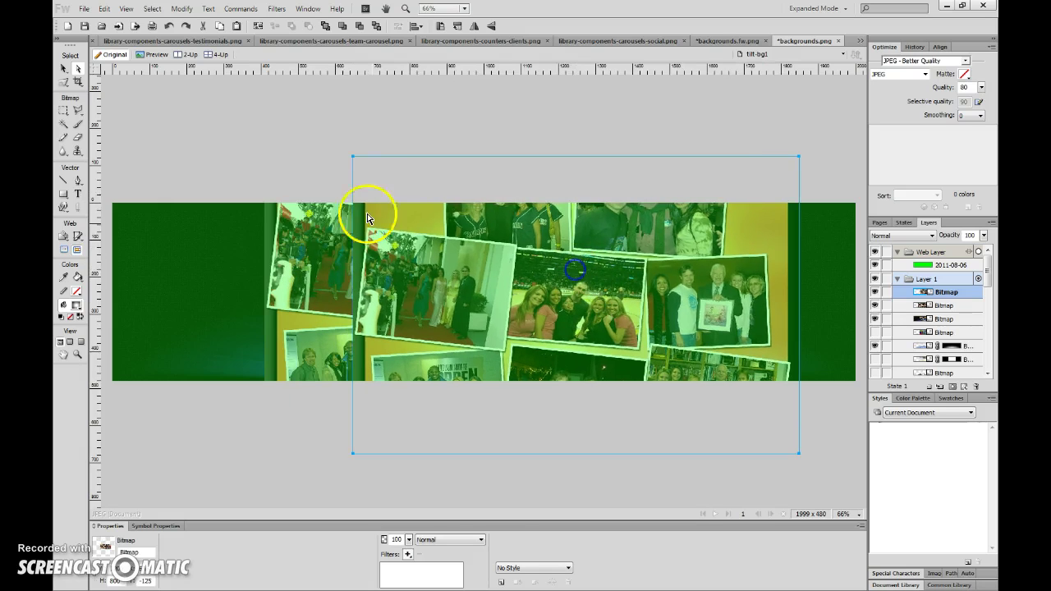
pyautogui.click(318, 186)
pyautogui.press('Delete')
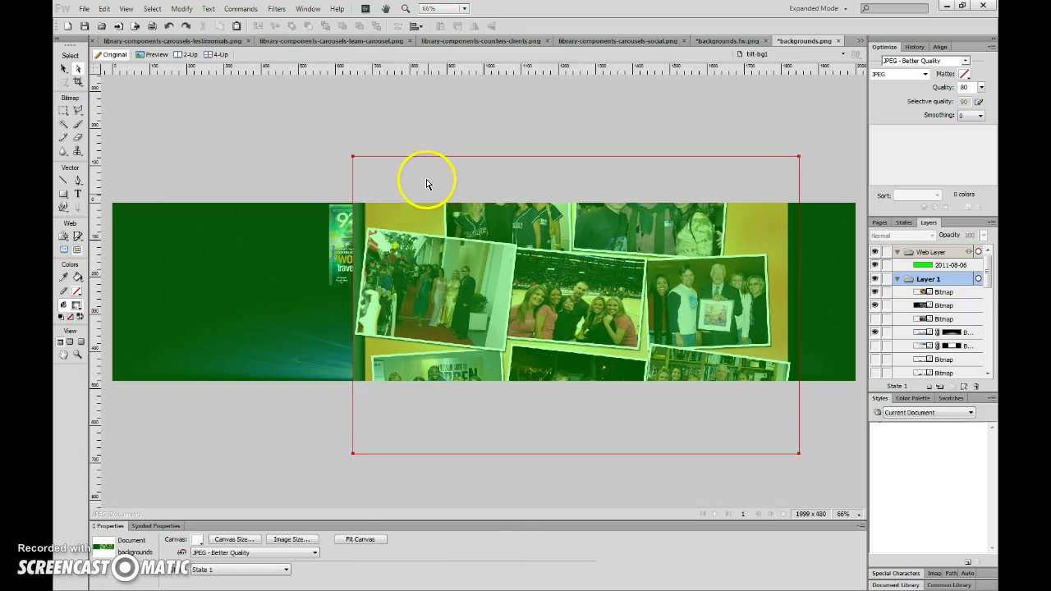
# Step: Move the collage over the banner and scale it down proportionally until it fits the 480-pixel banner height
pyautogui.click(427, 180)
pyautogui.moveTo(510, 186); pyautogui.dragTo(427, 180)
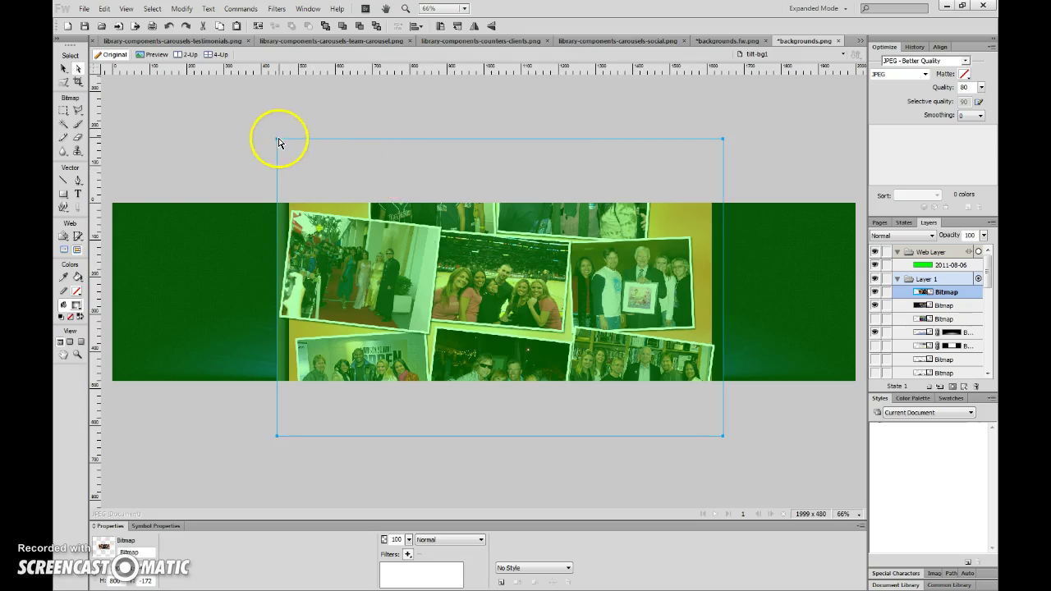
pyautogui.moveTo(276, 139); pyautogui.dragTo(398, 206)
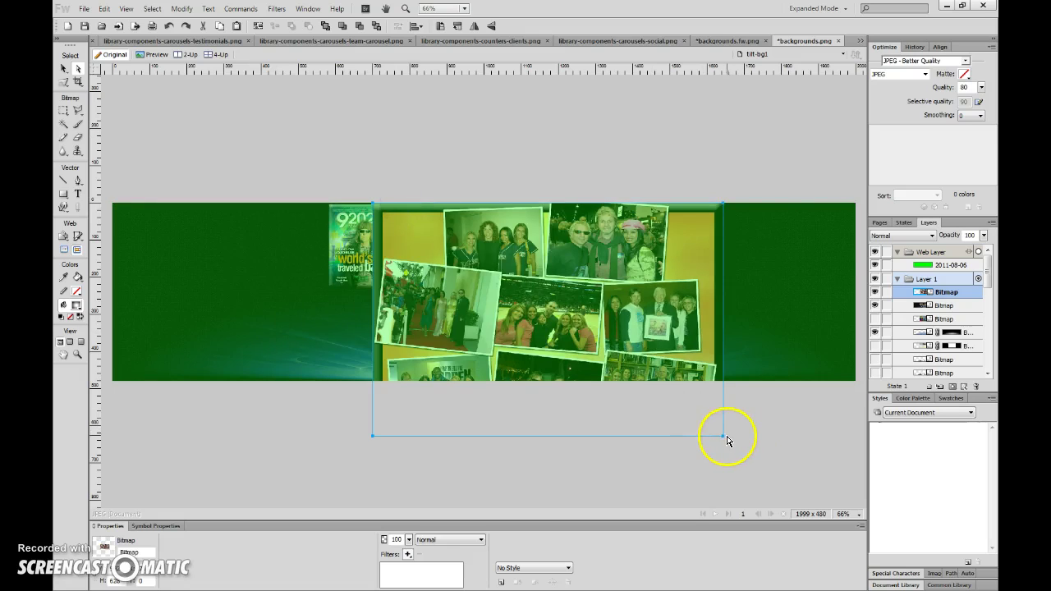
pyautogui.moveTo(723, 437); pyautogui.dragTo(487, 384)
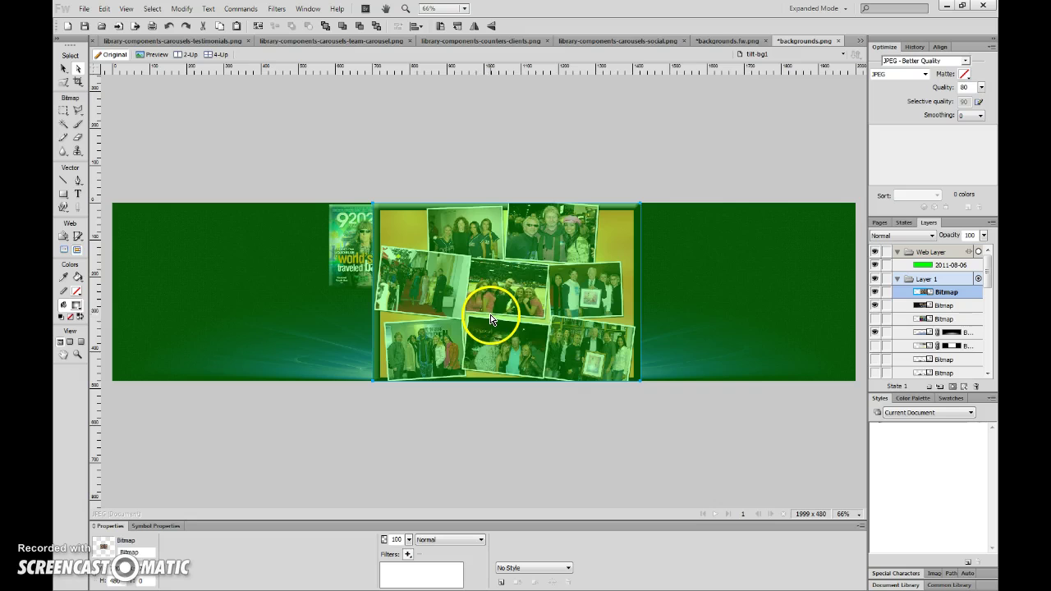
# Step: Hide the magazine covers bitmap and move the celebrity collage flush with the banner's left end
pyautogui.moveTo(533, 305); pyautogui.dragTo(645, 305)
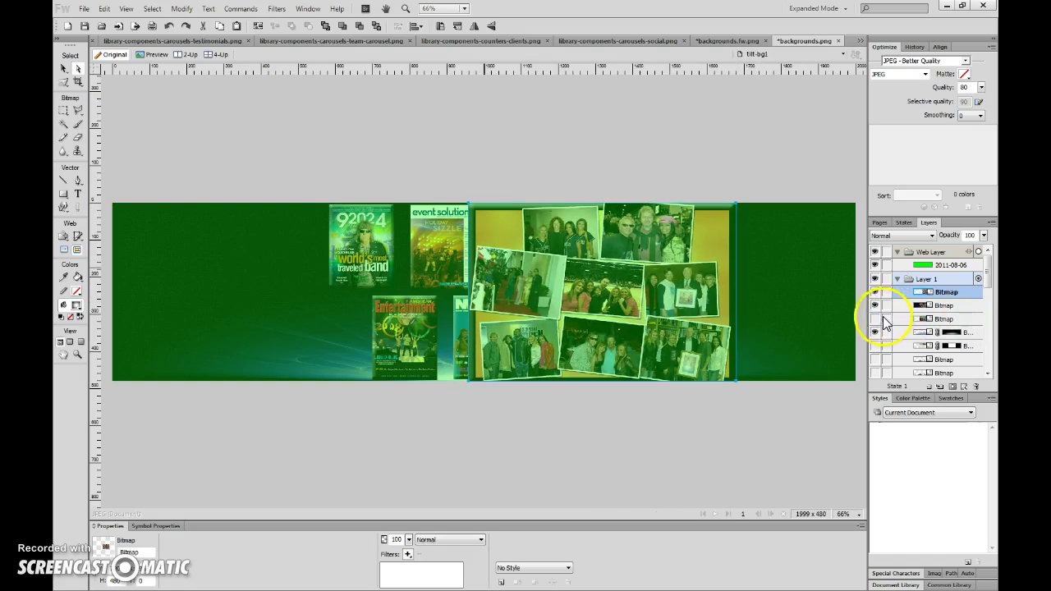
pyautogui.click(874, 304)
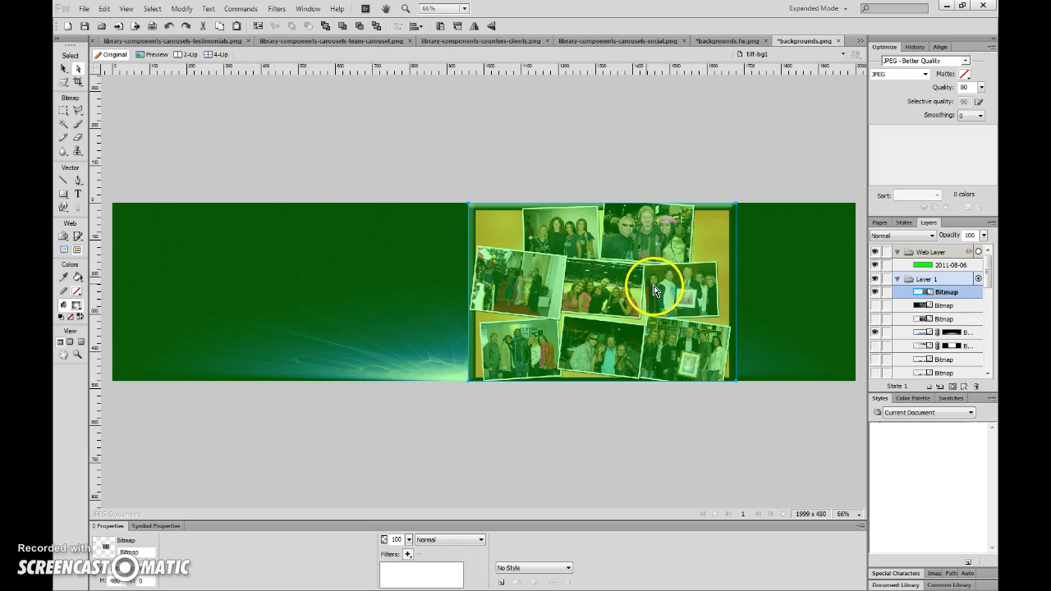
pyautogui.moveTo(659, 289); pyautogui.dragTo(310, 290)
# Step: Duplicate the celebrity collage and shift the copy horizontally until it sits flush with the banner's right end
pyautogui.hotkey('ctrl', 'v')
pyautogui.hotkey('shift', 'Right')
pyautogui.hotkey('shift', 'Right')
pyautogui.hotkey('shift', 'Right')
pyautogui.hotkey('shift', 'Right')
pyautogui.hotkey('shift', 'Right')
pyautogui.hotkey('shift', 'Right')
pyautogui.hotkey('shift', 'Right')
pyautogui.hotkey('shift', 'Right')
pyautogui.hotkey('shift', 'Right')
pyautogui.hotkey('shift', 'Right')
pyautogui.hotkey('shift', 'Right')
pyautogui.hotkey('shift', 'Right')
pyautogui.hotkey('shift', 'Right')
pyautogui.hotkey('shift', 'Right')
pyautogui.hotkey('shift', 'Right')
pyautogui.hotkey('shift', 'Right')
pyautogui.hotkey('shift', 'Right')
pyautogui.hotkey('shift', 'Right')
pyautogui.hotkey('shift', 'Right')
pyautogui.hotkey('shift', 'Right')
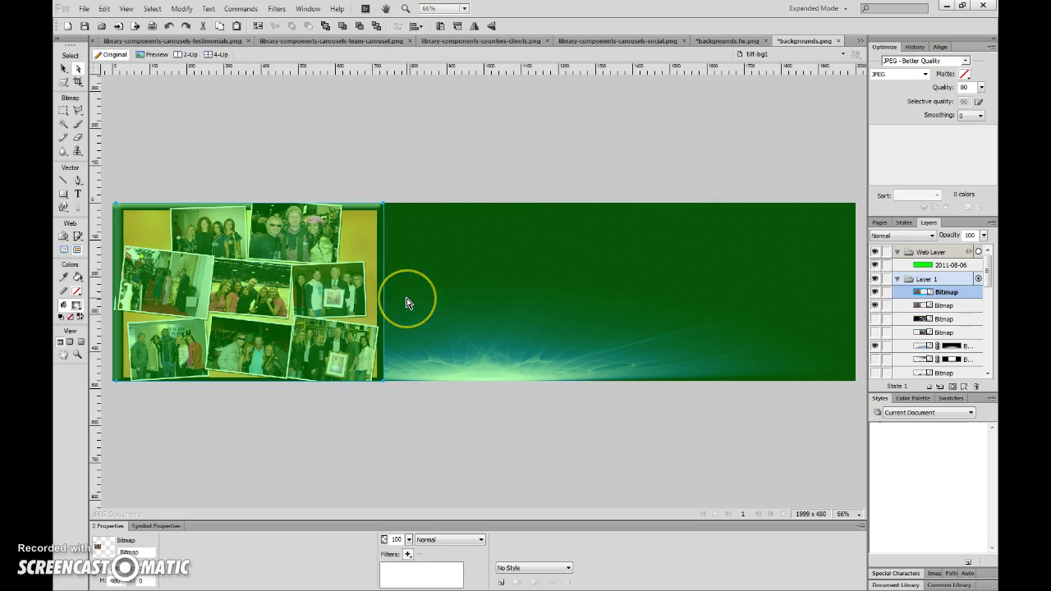
pyautogui.hotkey('shift', 'Right')
pyautogui.hotkey('shift', 'Right')
pyautogui.hotkey('shift', 'Right')
pyautogui.hotkey('shift', 'Right')
pyautogui.hotkey('shift', 'Right')
pyautogui.hotkey('shift', 'Right')
pyautogui.hotkey('shift', 'Right')
pyautogui.hotkey('shift', 'Right')
pyautogui.hotkey('shift', 'Right')
pyautogui.hotkey('shift', 'Right')
pyautogui.hotkey('shift', 'Right')
pyautogui.hotkey('shift', 'Right')
pyautogui.hotkey('shift', 'Right')
pyautogui.hotkey('shift', 'Right')
pyautogui.hotkey('shift', 'Right')
pyautogui.hotkey('shift', 'Right')
pyautogui.hotkey('shift', 'Right')
pyautogui.hotkey('shift', 'Right')
pyautogui.hotkey('shift', 'Right')
pyautogui.hotkey('shift', 'Right')
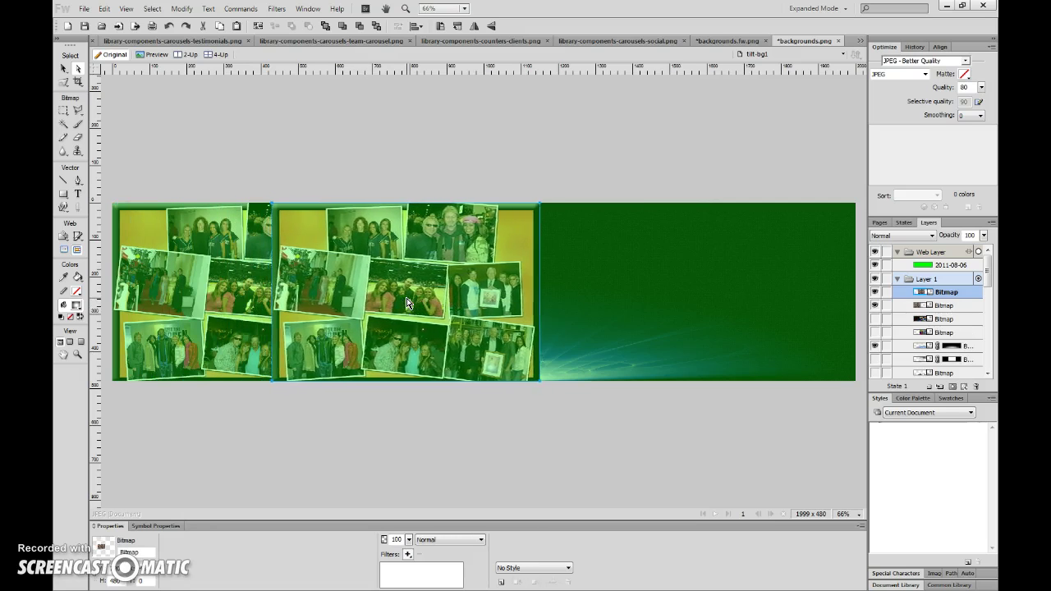
pyautogui.hotkey('shift', 'Right')
pyautogui.hotkey('shift', 'Right')
pyautogui.hotkey('shift', 'Right')
pyautogui.hotkey('shift', 'Right')
pyautogui.hotkey('shift', 'Right')
pyautogui.hotkey('shift', 'Right')
pyautogui.hotkey('shift', 'Right')
pyautogui.hotkey('shift', 'Right')
pyautogui.hotkey('shift', 'Right')
pyautogui.hotkey('shift', 'Right')
pyautogui.hotkey('shift', 'Right')
pyautogui.hotkey('shift', 'Right')
pyautogui.hotkey('shift', 'Right')
pyautogui.hotkey('shift', 'Right')
pyautogui.hotkey('shift', 'Right')
pyautogui.hotkey('shift', 'Right')
pyautogui.hotkey('shift', 'Right')
pyautogui.hotkey('shift', 'Right')
pyautogui.hotkey('shift', 'Right')
pyautogui.hotkey('shift', 'Right')
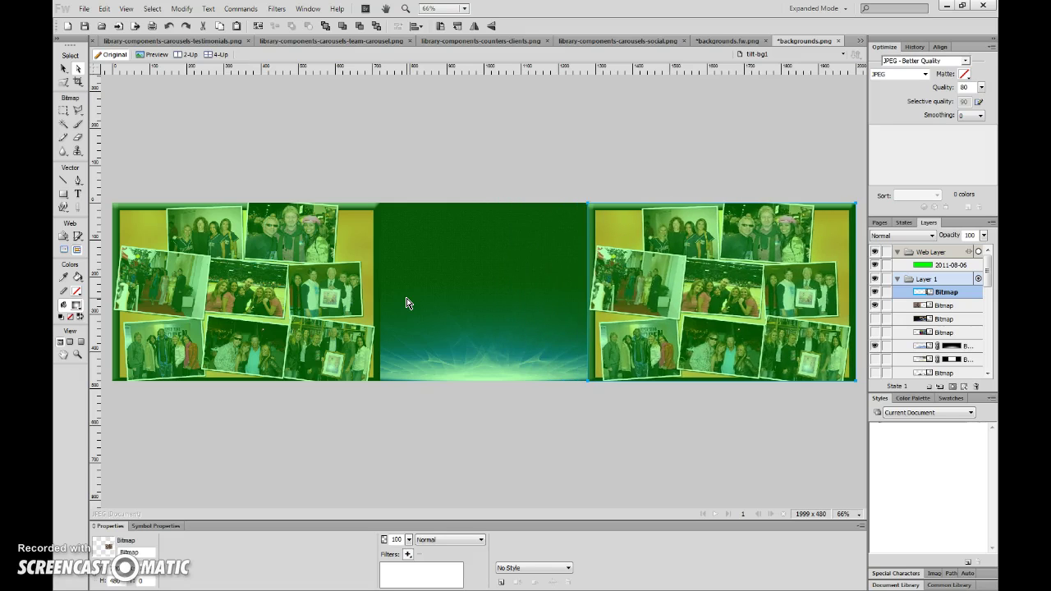
# Step: Hide the green 2011-08-06 slice overlay and select the collage copy at the banner's right end
pyautogui.click(451, 160)
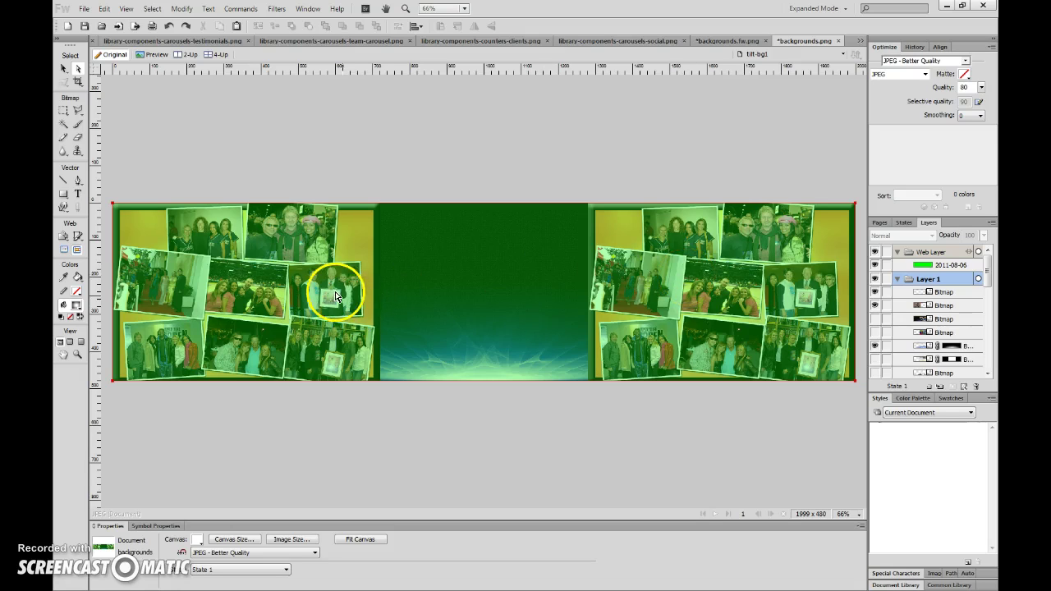
pyautogui.click(529, 397)
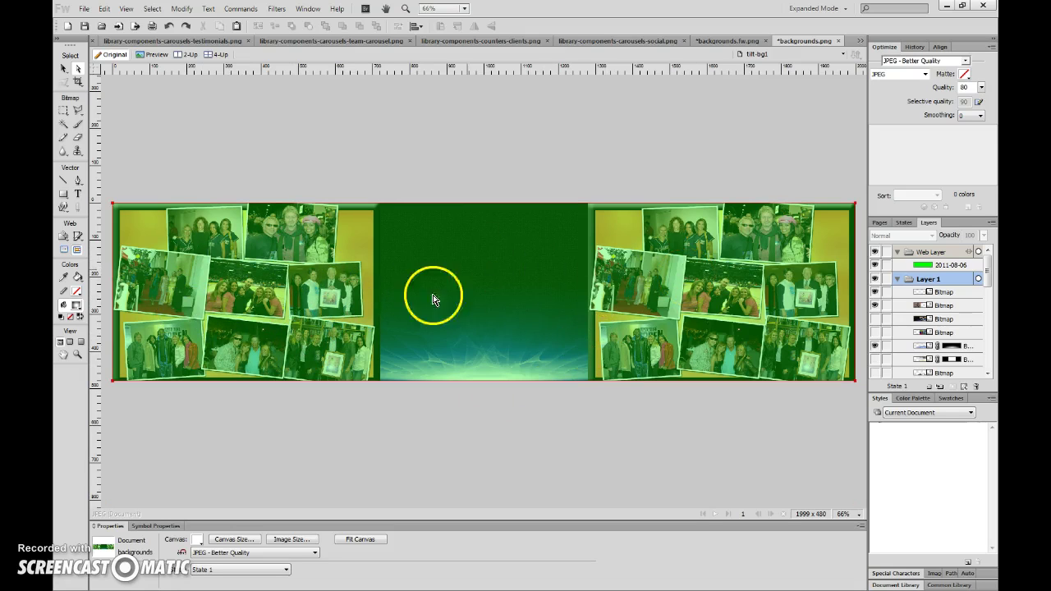
pyautogui.click(507, 351)
pyautogui.click(622, 230)
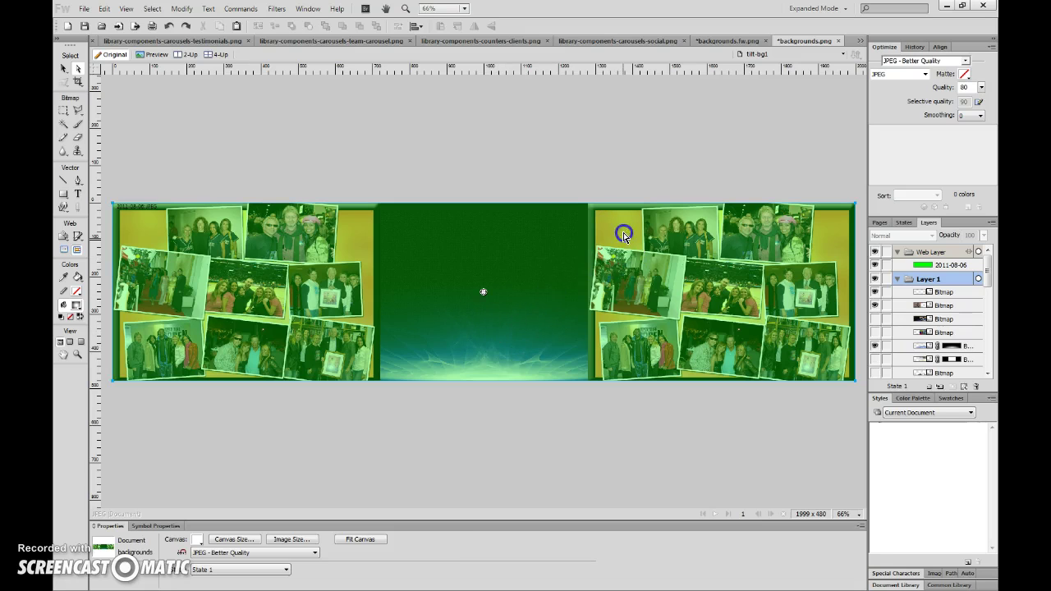
pyautogui.click(875, 265)
pyautogui.click(625, 222)
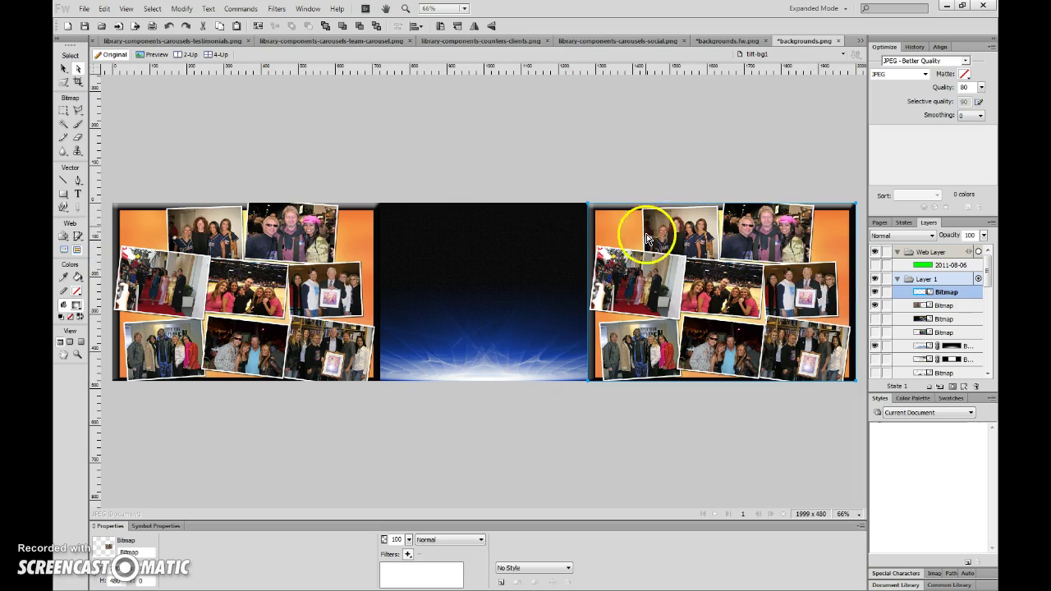
# Step: Hide both celebrity collage copies at the banner's two ends so only the blue glow backdrop shows
pyautogui.click(237, 466)
pyautogui.click(351, 332)
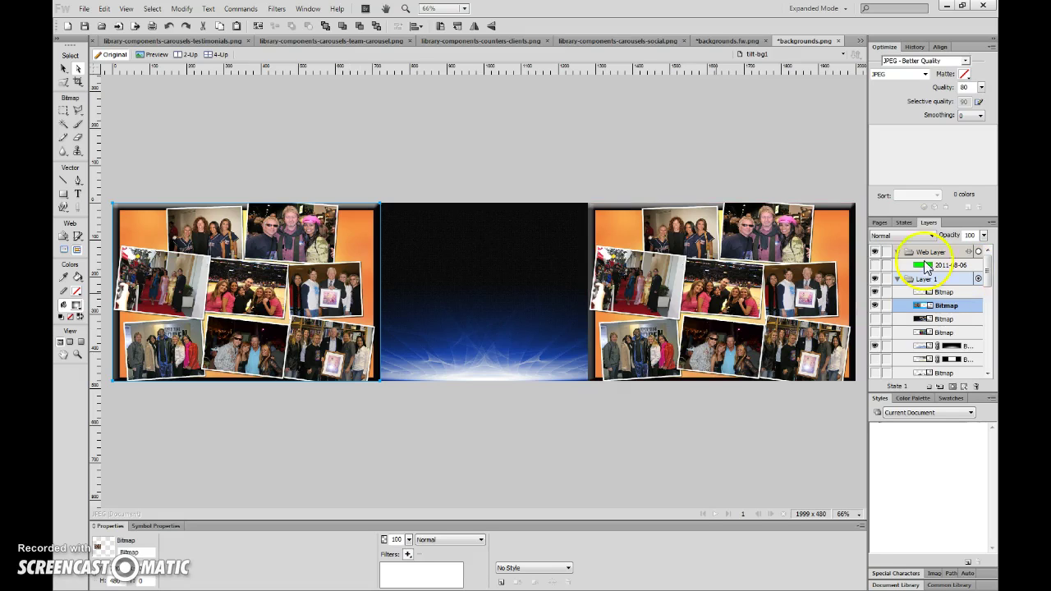
pyautogui.click(684, 219)
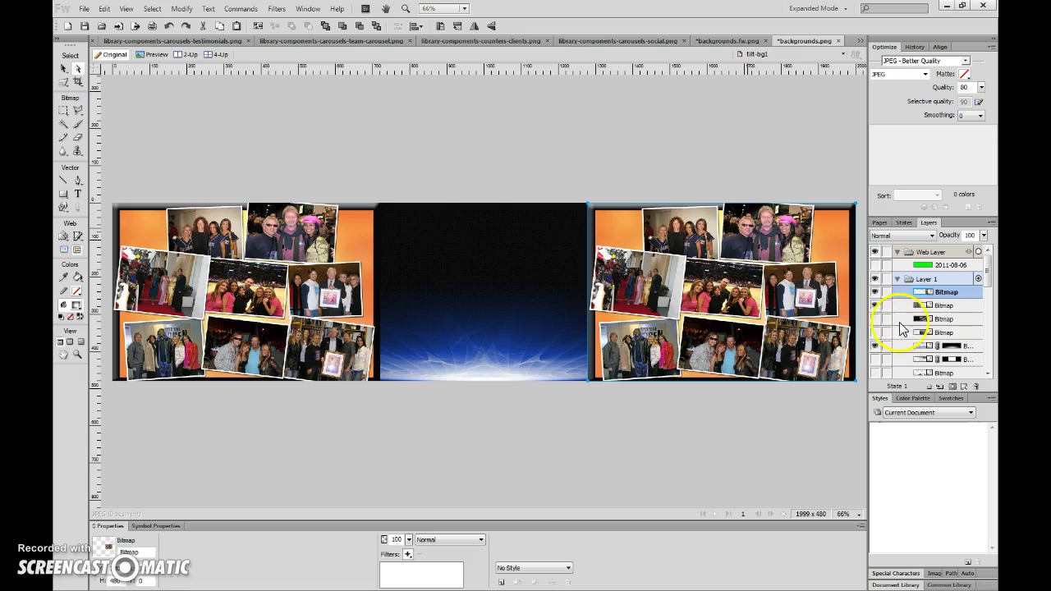
pyautogui.click(875, 305)
pyautogui.click(875, 292)
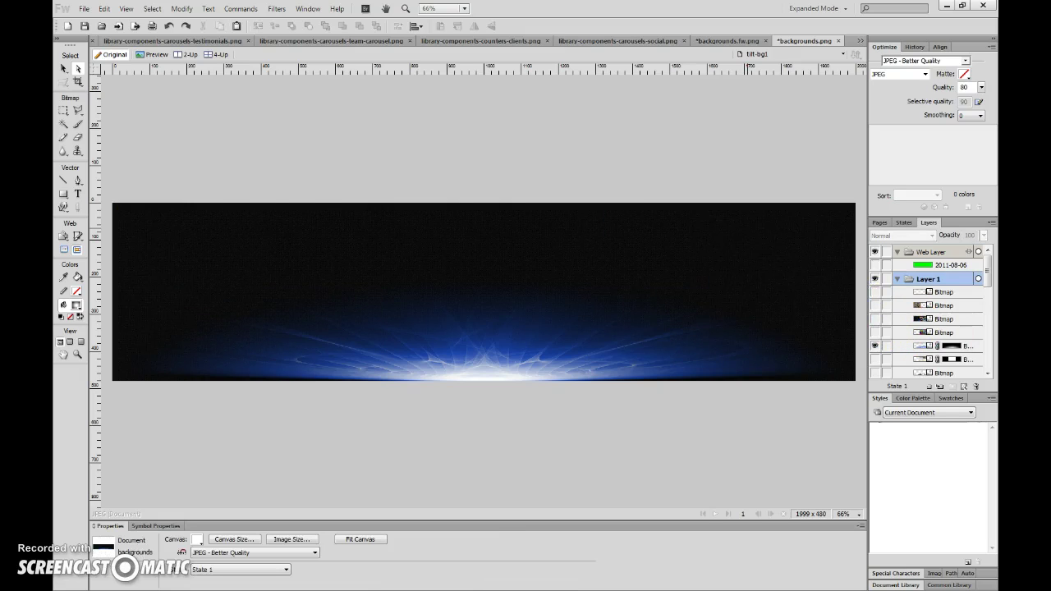
# Step: Place the celebrity collage over the faded full-width version, scale it down proportionally to the banner height and move it to the banner's middle
pyautogui.click(333, 220)
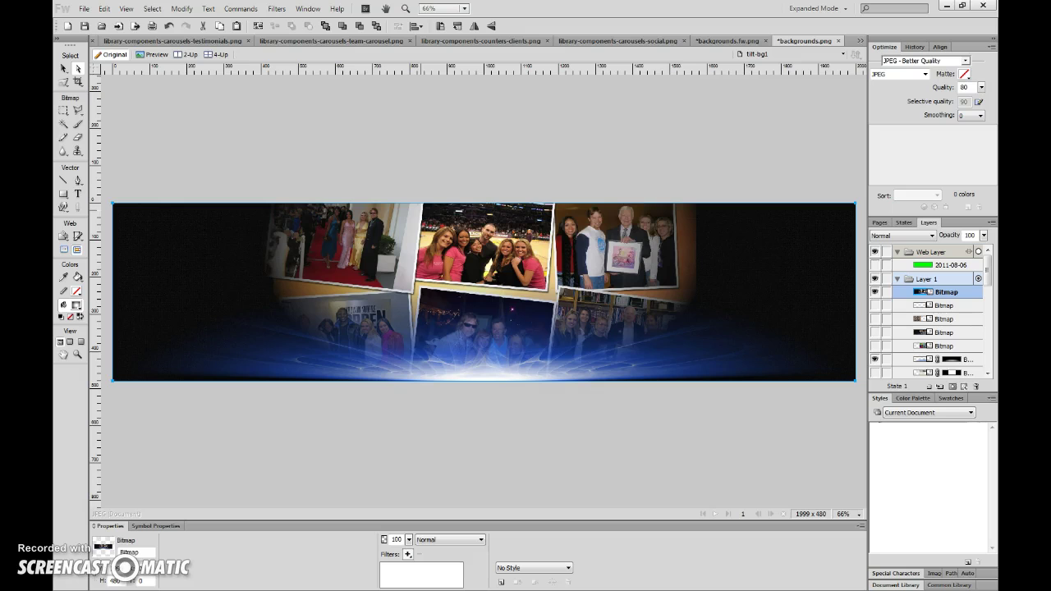
pyautogui.click(411, 184)
pyautogui.moveTo(649, 316); pyautogui.dragTo(485, 358)
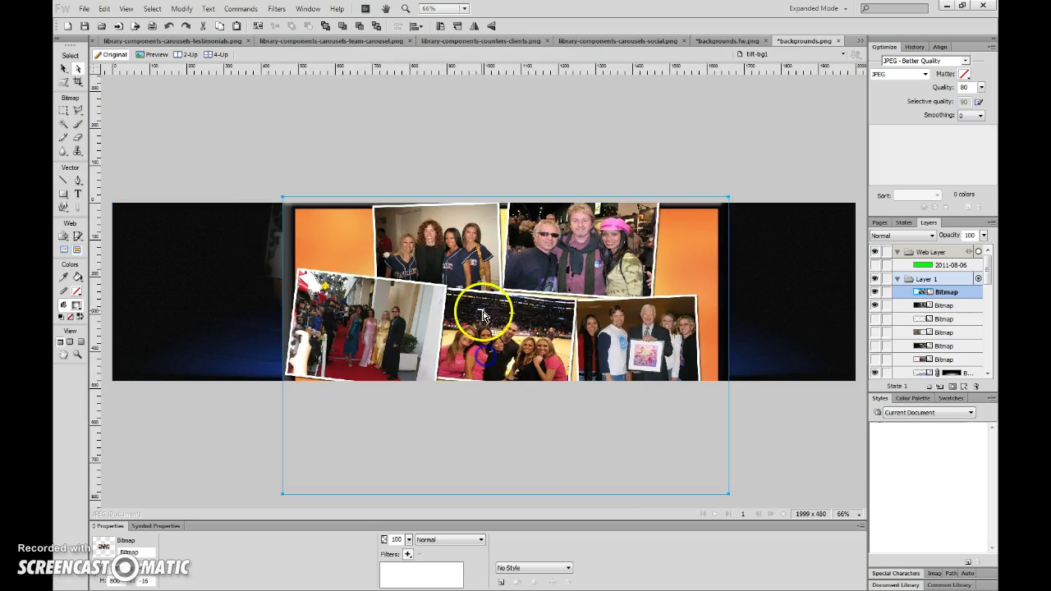
pyautogui.moveTo(487, 321); pyautogui.dragTo(486, 327)
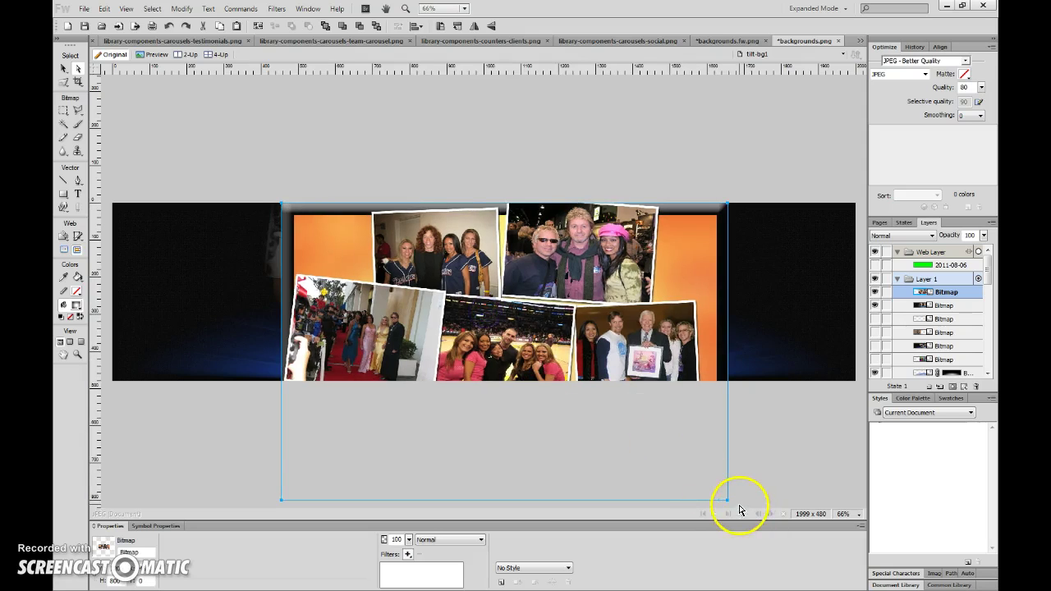
pyautogui.moveTo(727, 501); pyautogui.dragTo(281, 381)
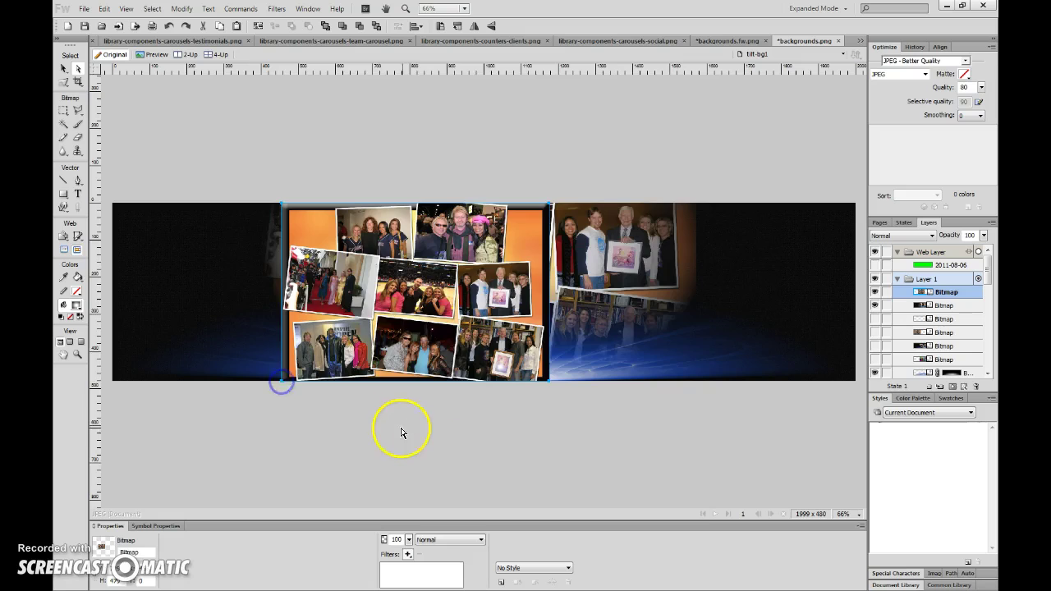
pyautogui.moveTo(383, 313); pyautogui.dragTo(485, 314)
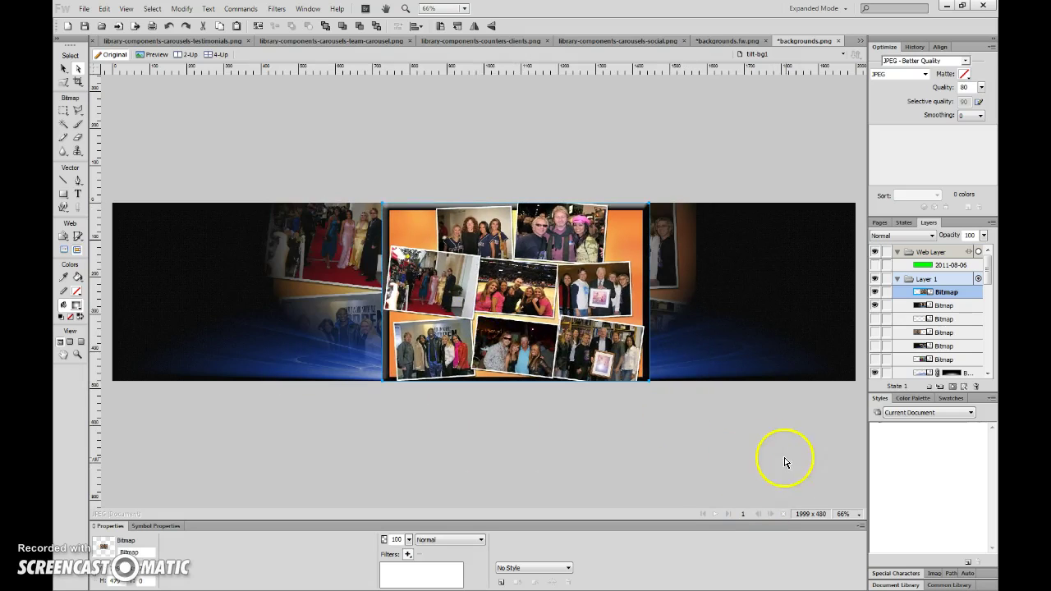
# Step: Examine the small centred collage at 100% zoom, return to 66%, and delete it from the banner
pyautogui.click(849, 519)
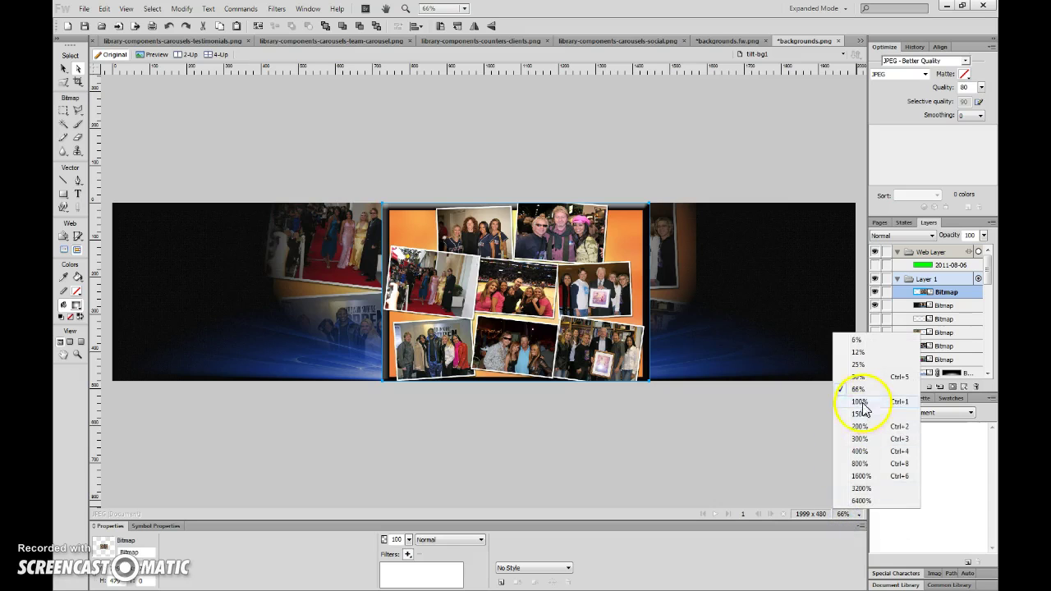
pyautogui.click(857, 391)
pyautogui.click(839, 518)
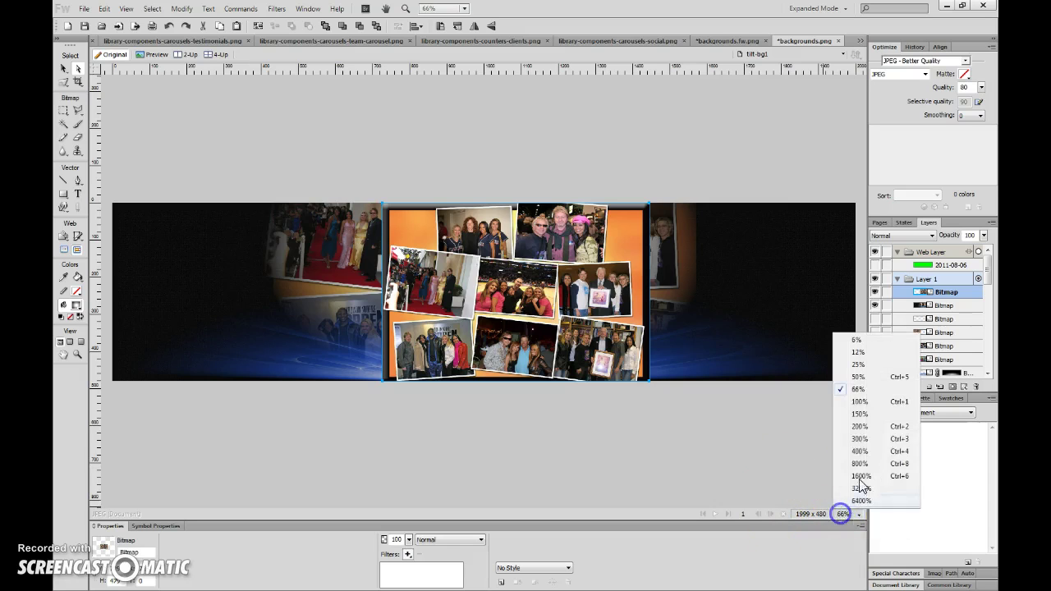
pyautogui.click(850, 403)
pyautogui.click(417, 275)
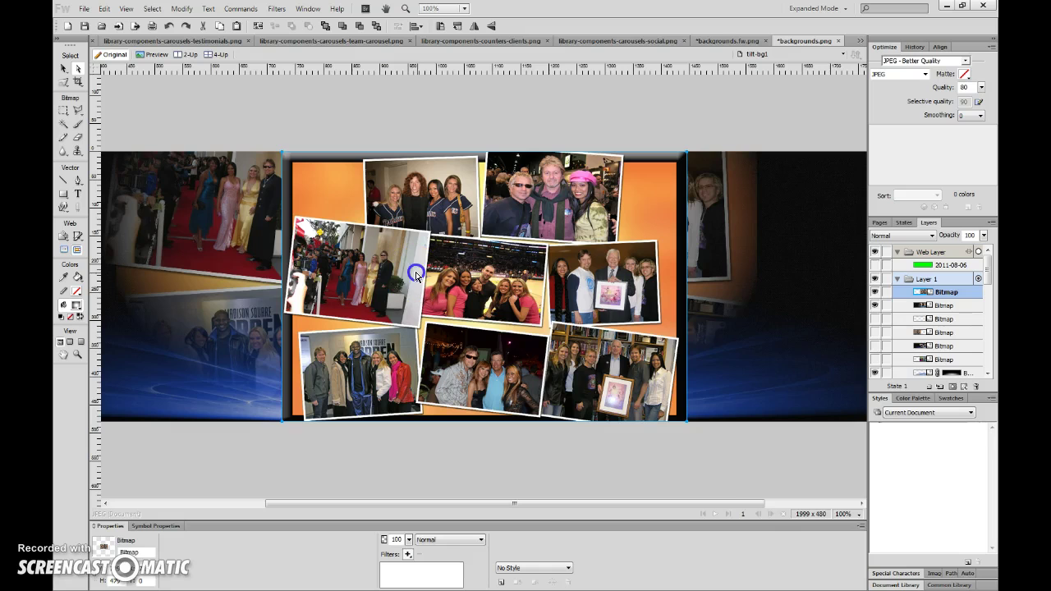
pyautogui.click(842, 514)
pyautogui.click(849, 387)
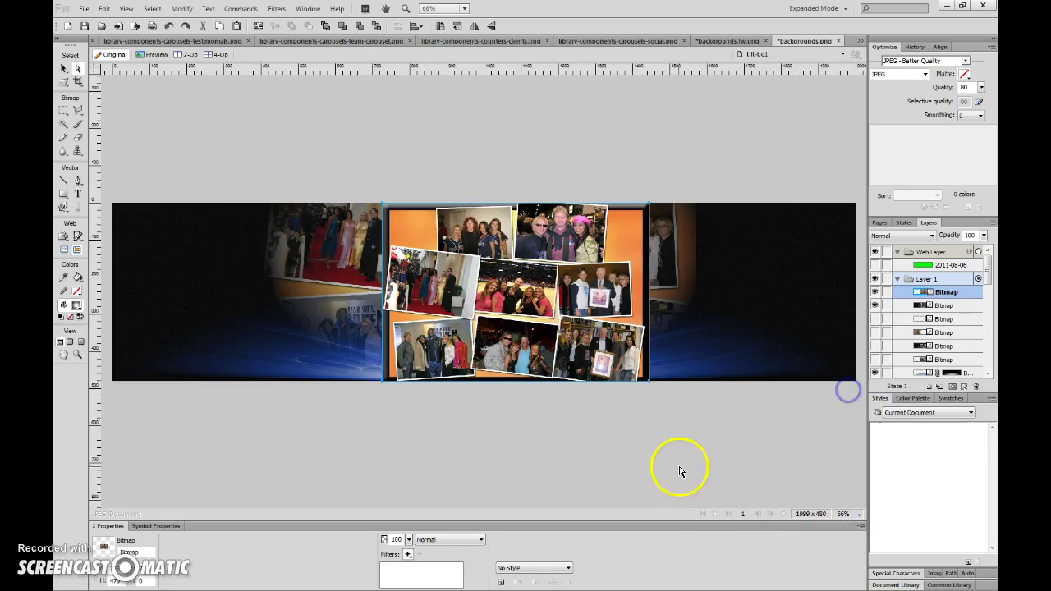
pyautogui.moveTo(452, 312); pyautogui.dragTo(577, 345)
pyautogui.press('Delete')
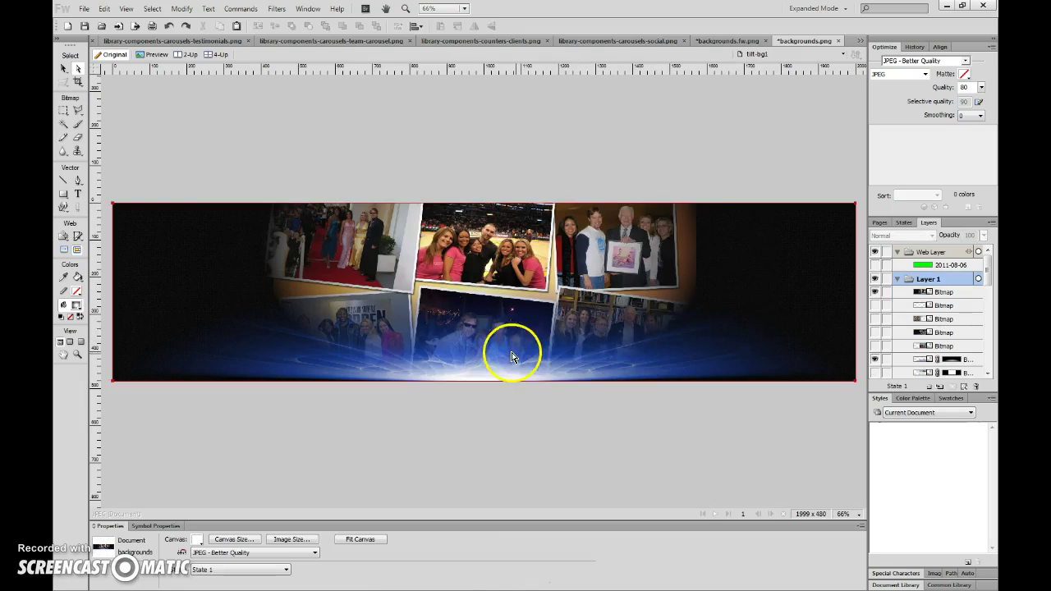
# Step: Bring in the concert poster photo collage, move it over the banner and scale it down proportionally until it ends at the banner's lower edge
pyautogui.click(319, 227)
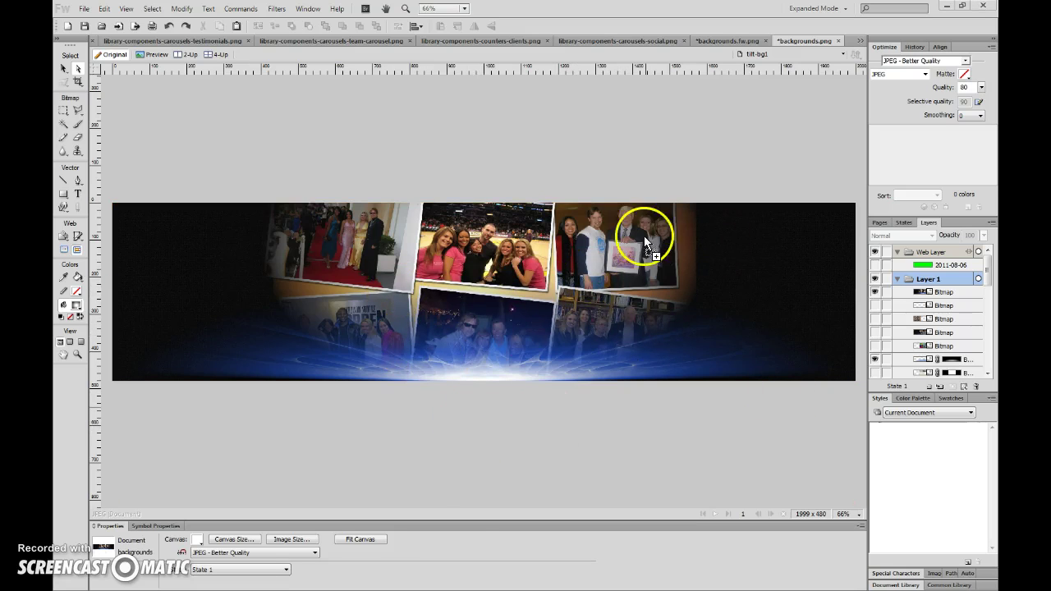
pyautogui.moveTo(645, 236); pyautogui.dragTo(643, 235)
pyautogui.moveTo(708, 300); pyautogui.dragTo(546, 245)
pyautogui.moveTo(761, 344); pyautogui.dragTo(458, 342)
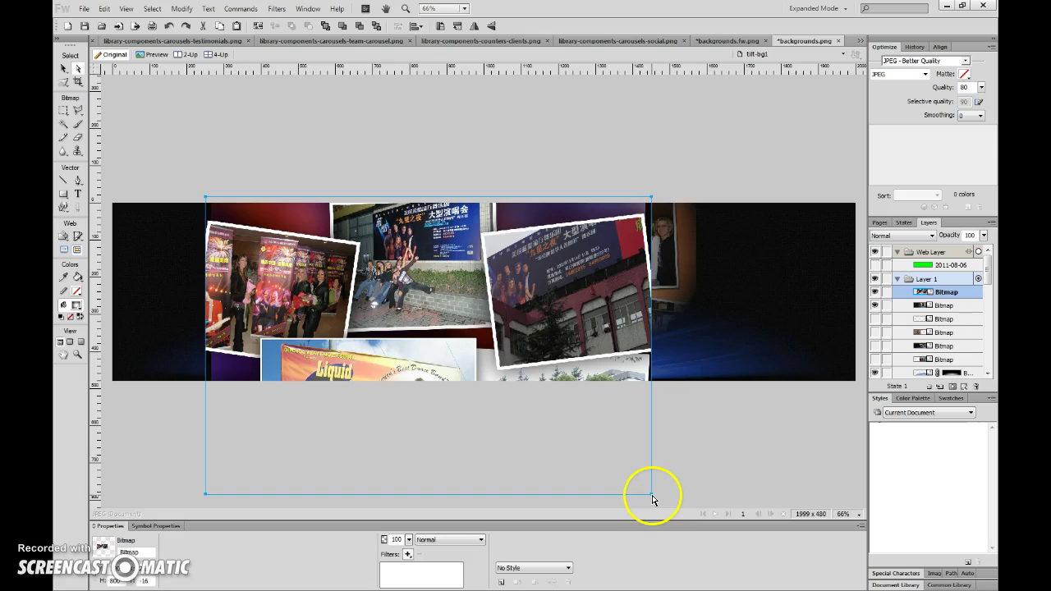
pyautogui.moveTo(652, 498); pyautogui.dragTo(303, 386)
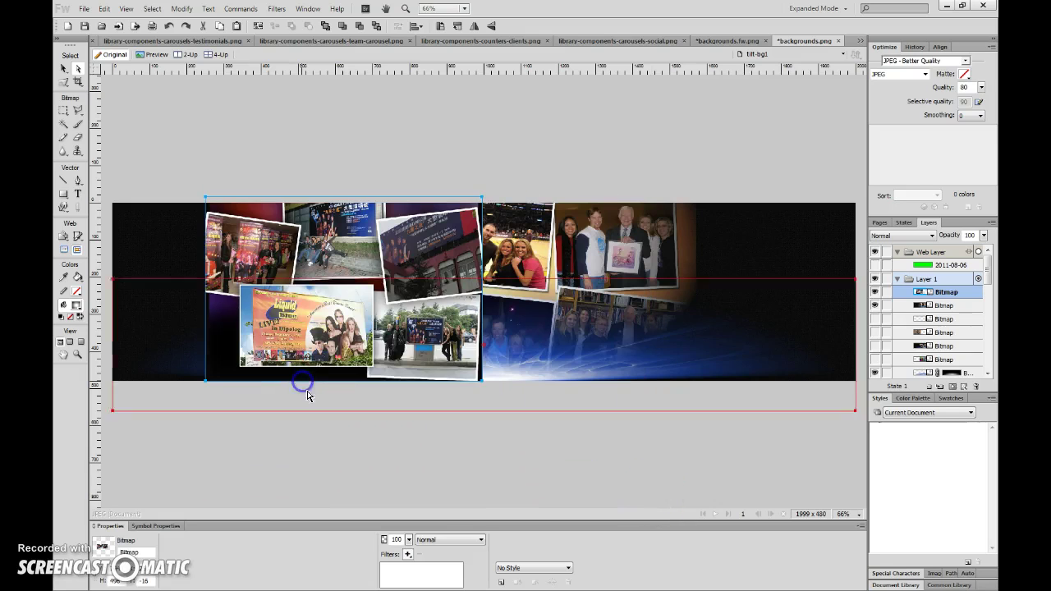
# Step: Move the concert poster collage to the banner's left end and delete the faded full-width celebrity collage
pyautogui.moveTo(408, 342); pyautogui.dragTo(318, 347)
pyautogui.click(524, 276)
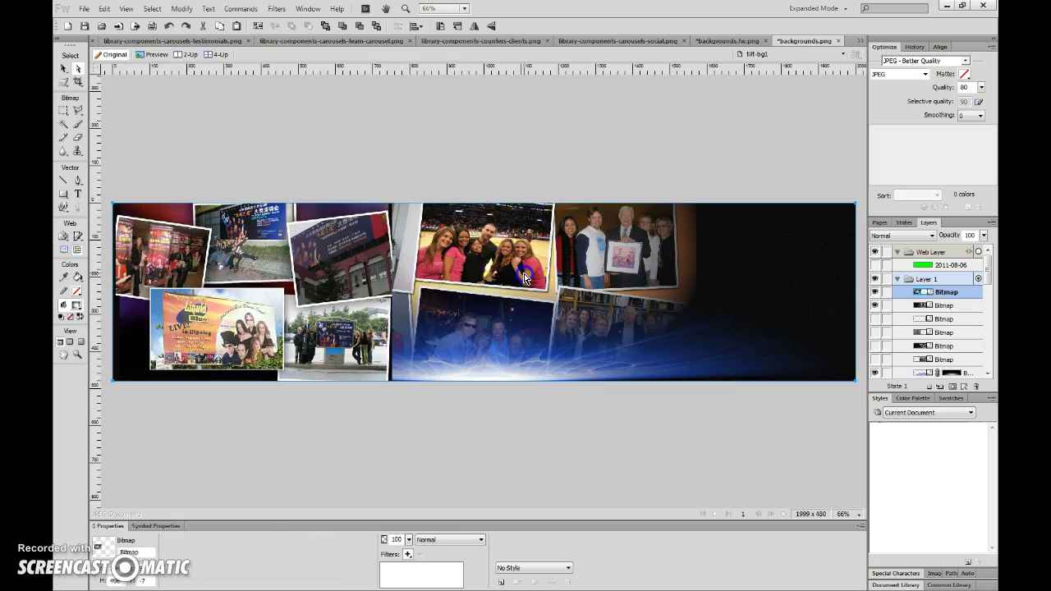
pyautogui.press('Delete')
# Step: Duplicate the concert poster collage and position one copy at each end of the banner, leaving the blue glow uncovered between them
pyautogui.moveTo(386, 300); pyautogui.dragTo(353, 303)
pyautogui.hotkey('ctrl', 'v')
pyautogui.moveTo(359, 364); pyautogui.dragTo(349, 364)
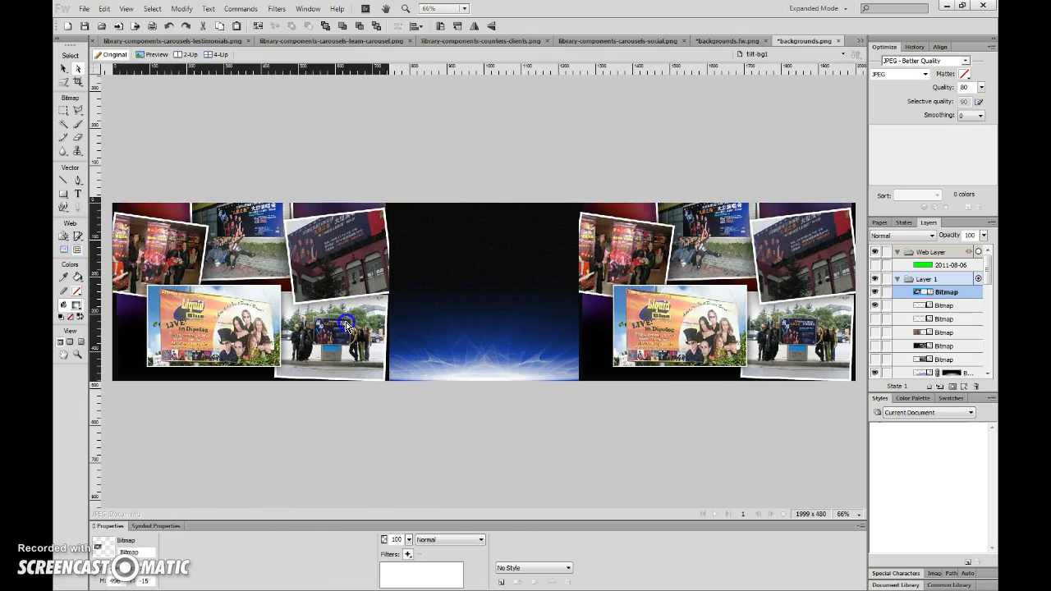
pyautogui.click(418, 423)
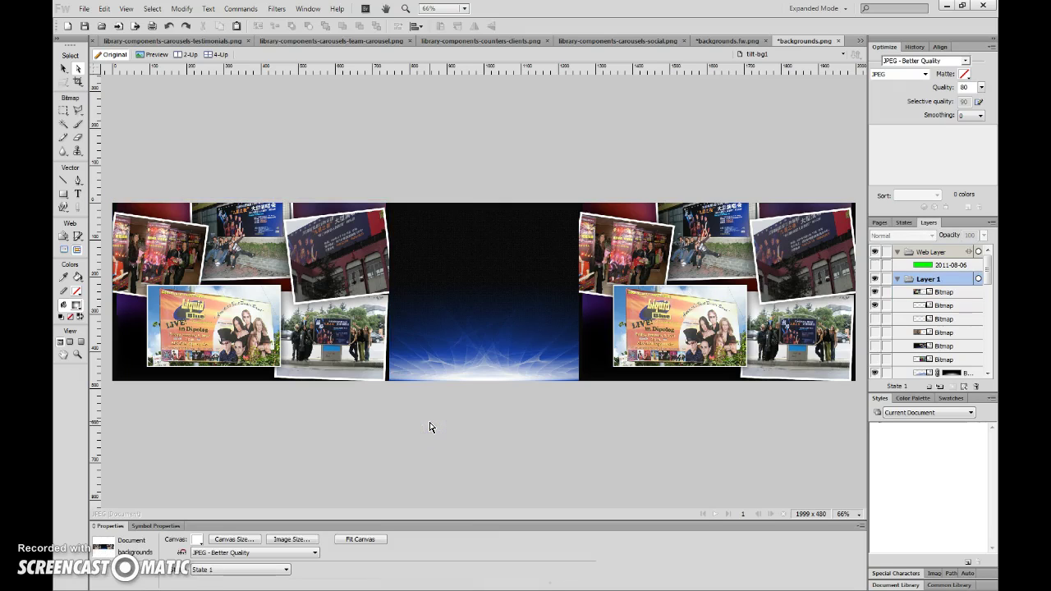